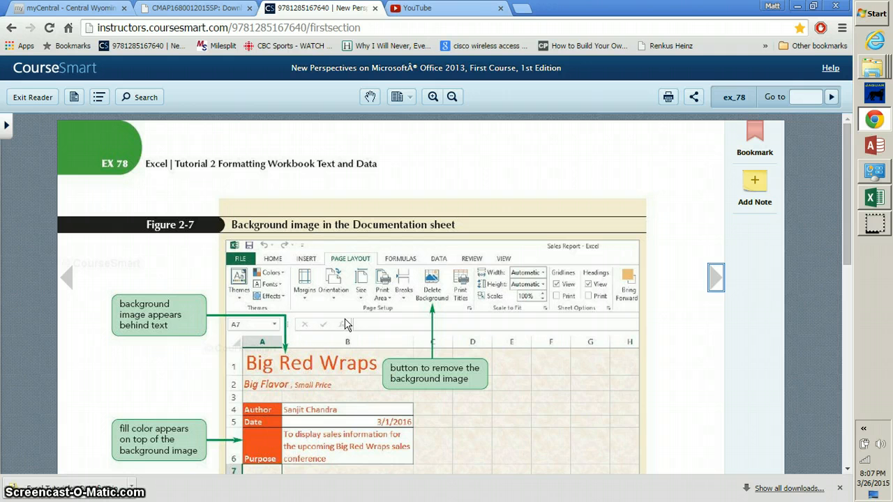
Read the CourseSmart step on calculating sales and profit/loss, then bring the Excel workbook forward.
left_click(356, 328)
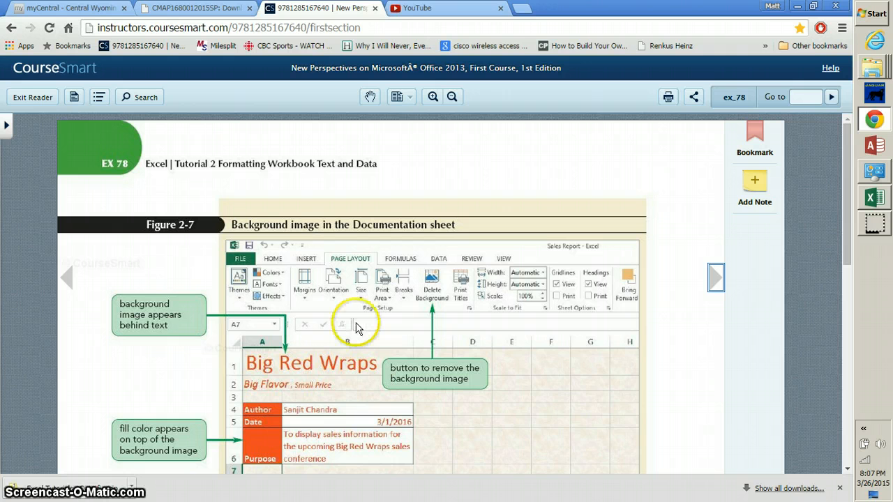
left_click(847, 391)
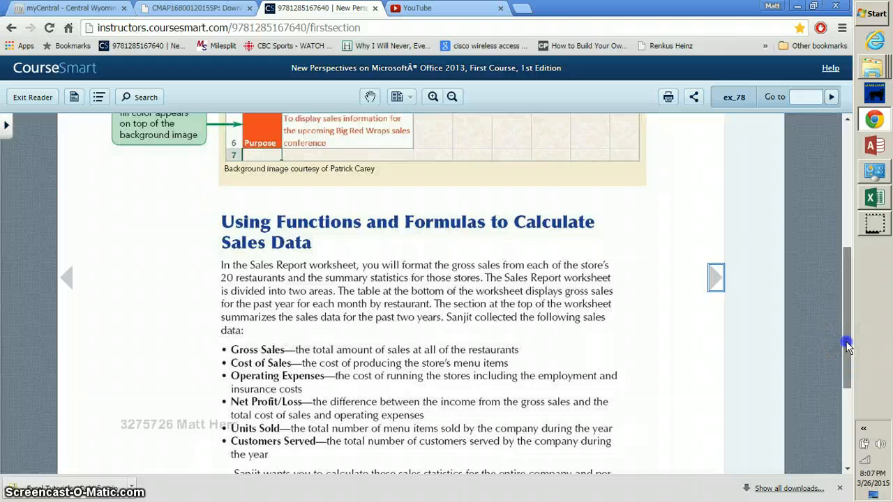
left_click(835, 447)
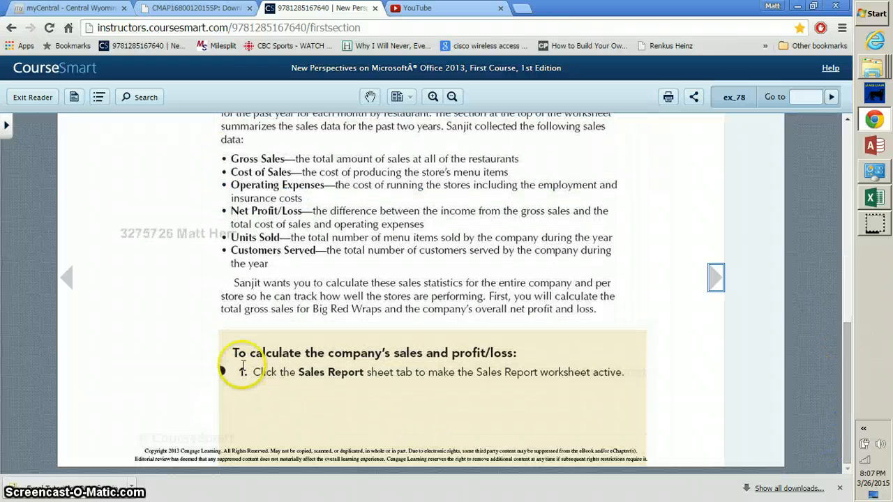
left_click_drag(238, 372, 390, 374)
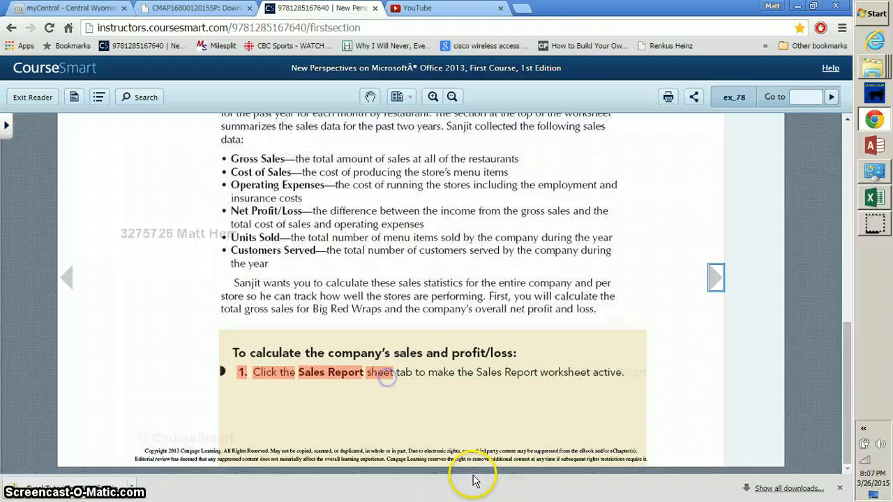
left_click(633, 383)
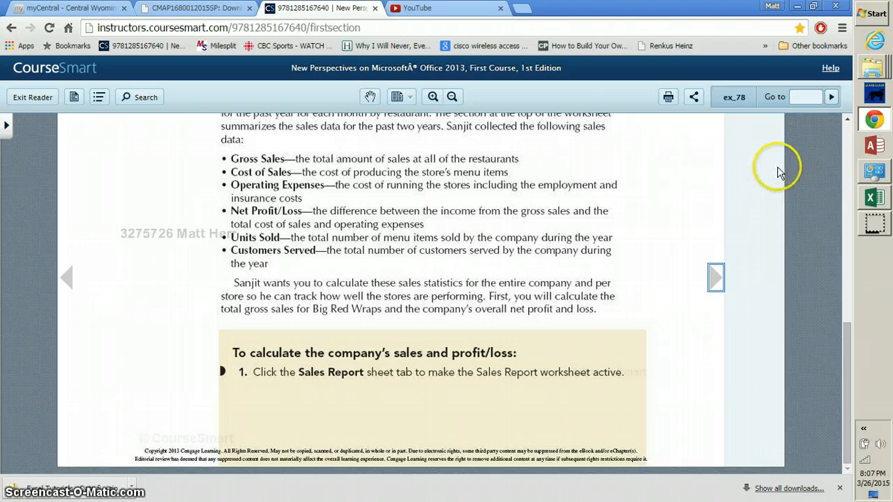
left_click(872, 200)
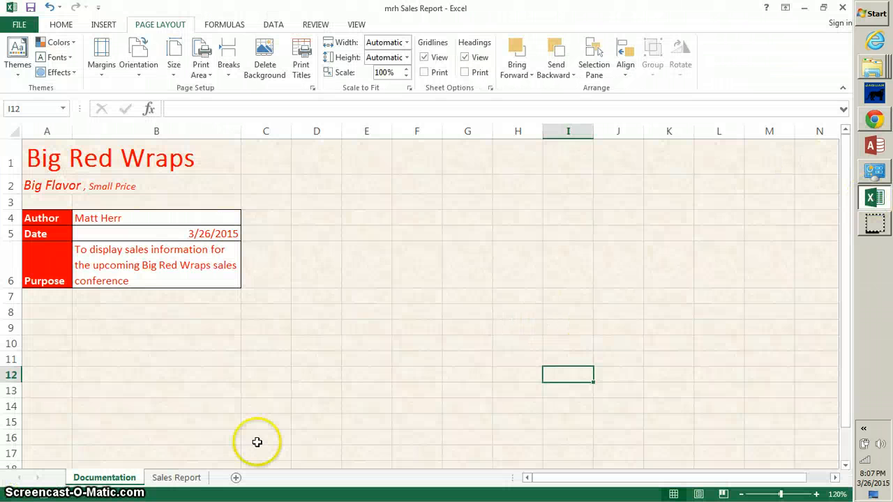
Switch to the Sales Report worksheet and select cell C6 for 2015 Gross Sales.
left_click(179, 480)
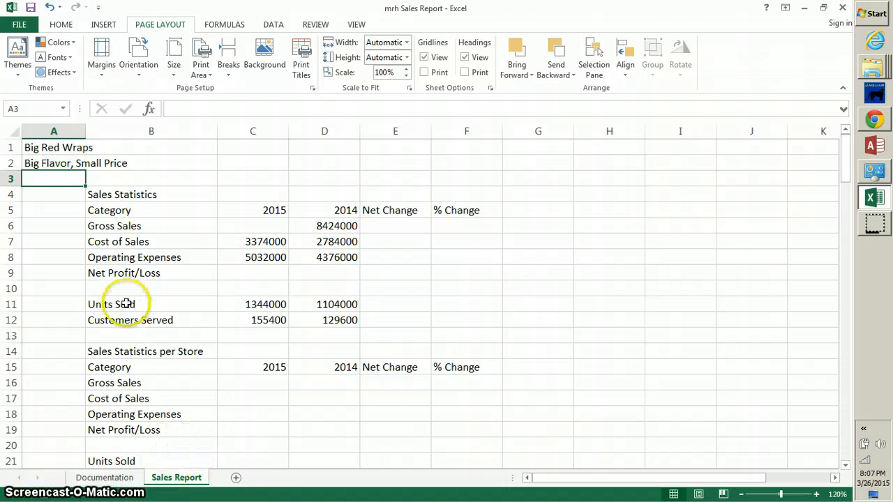
left_click(256, 224)
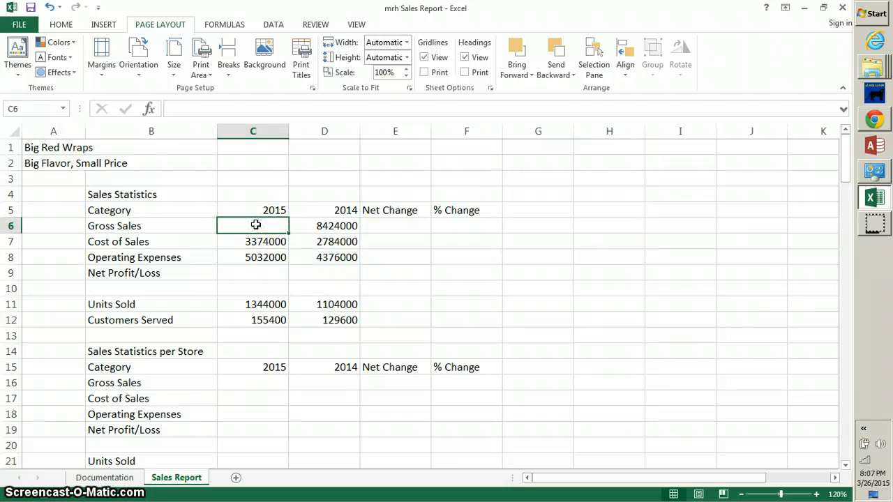
left_click(29, 109)
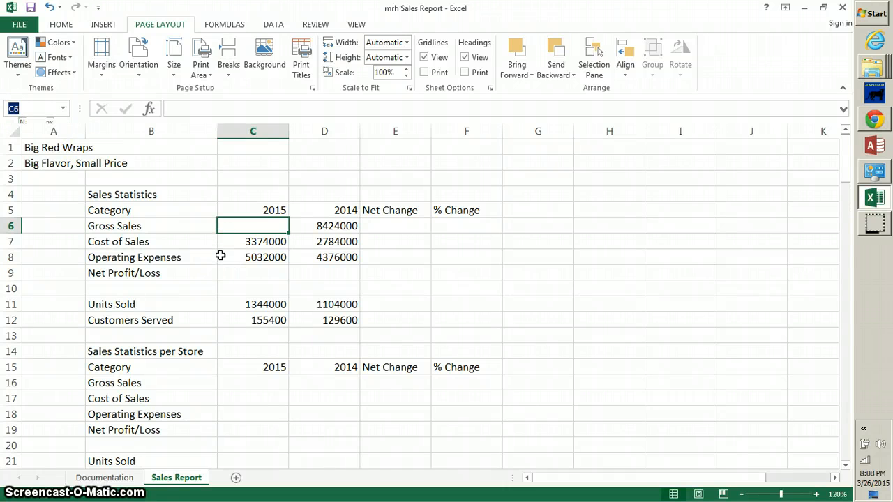
left_click(272, 224)
Enter =SUM(C27:N46) in C6 so 2015 Gross Sales shows 9514000.
type("=")
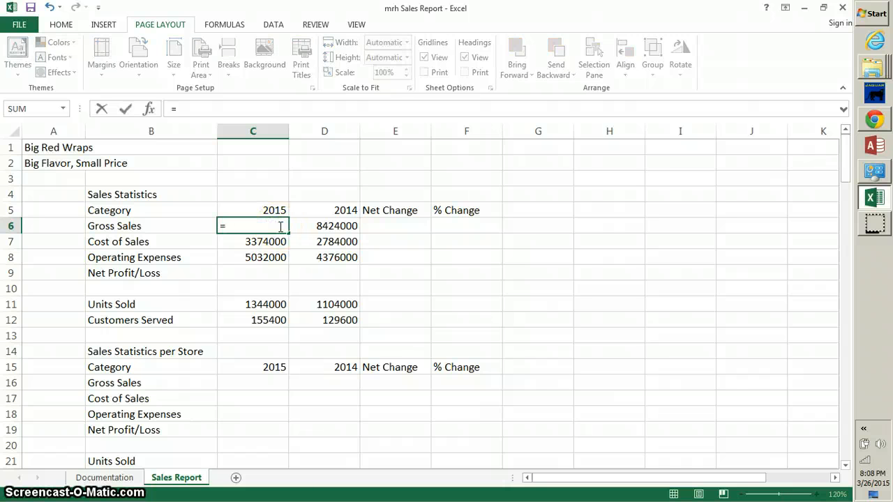
type("S")
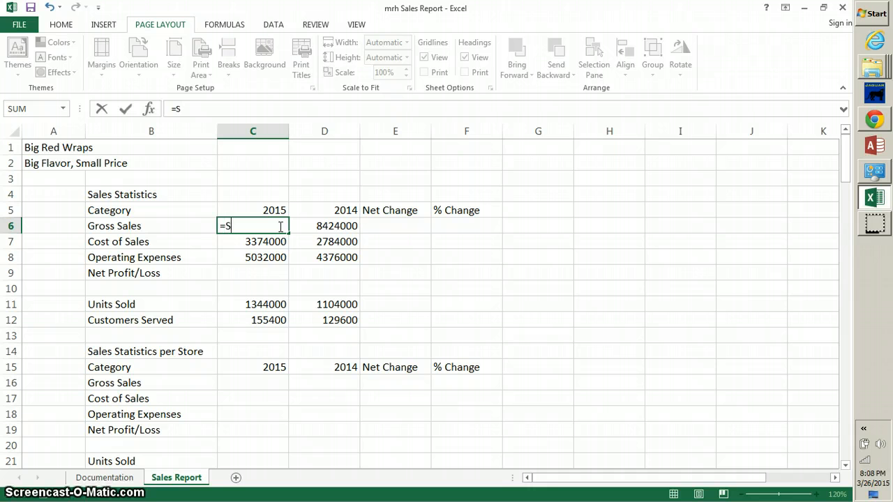
type("UM")
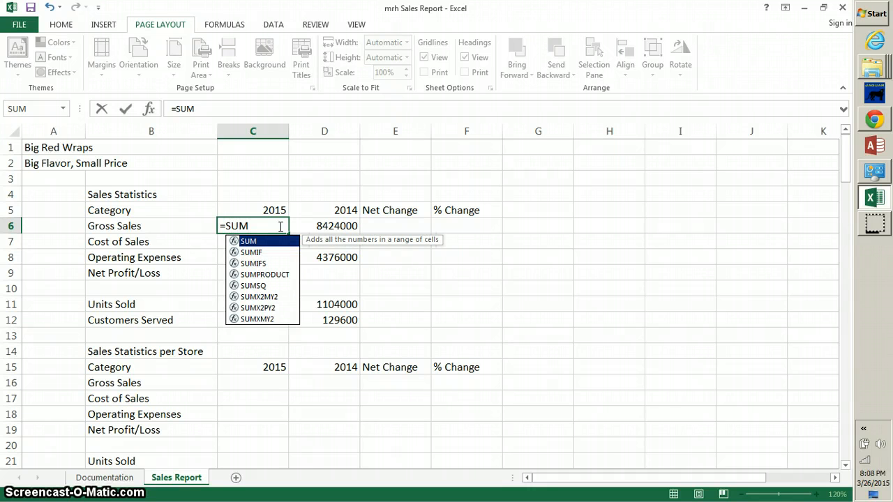
type("(c")
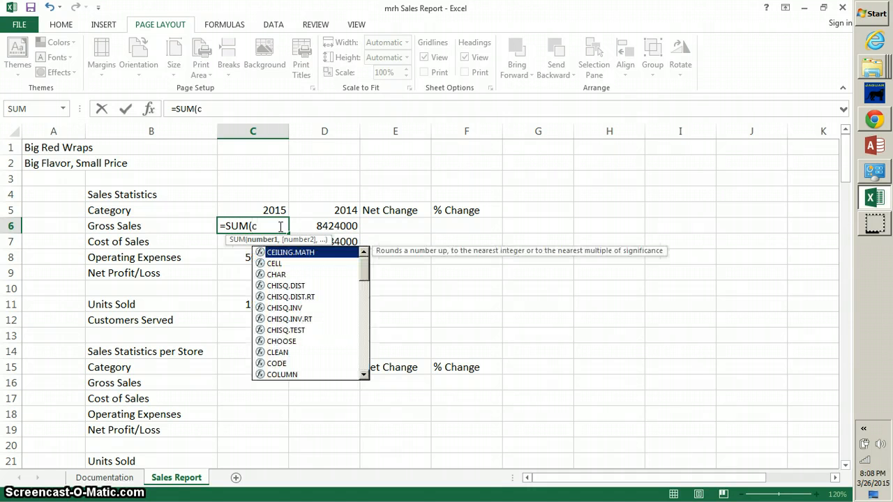
type("27")
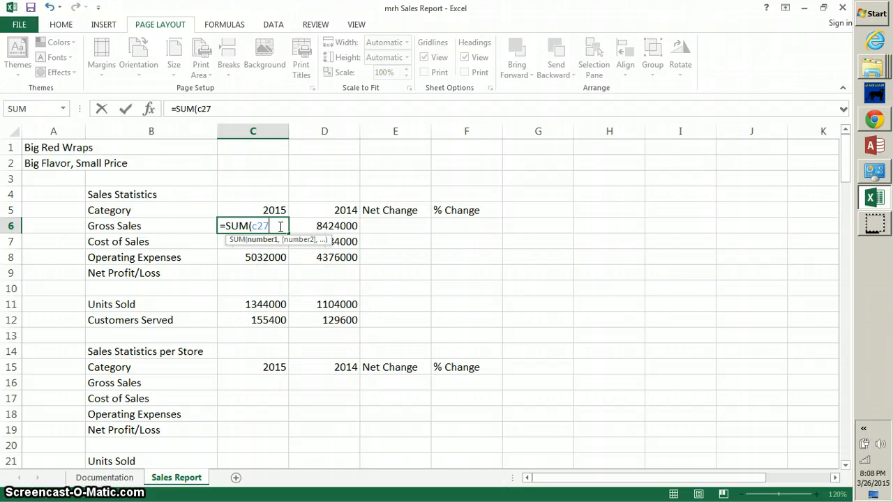
type(":N")
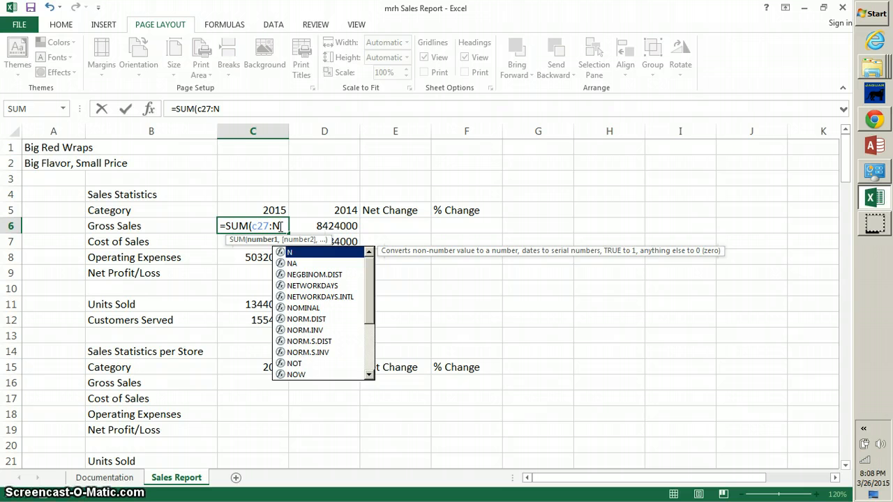
type("46")
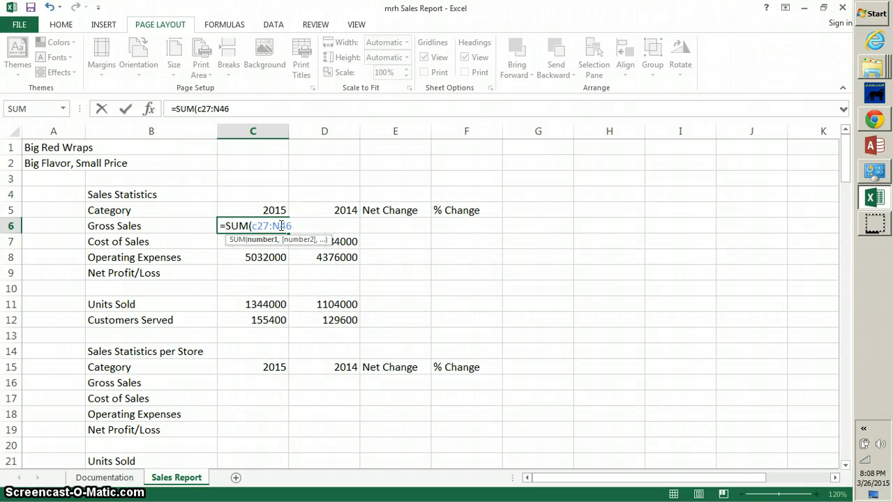
type(")")
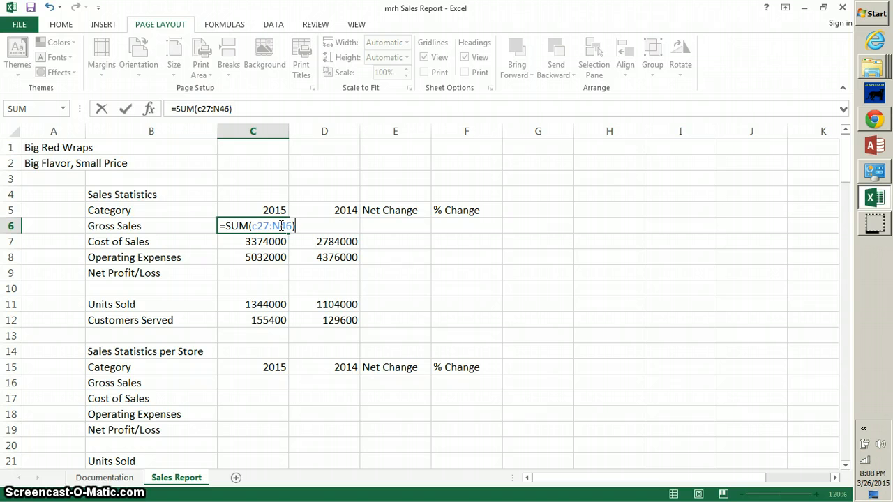
key("Return")
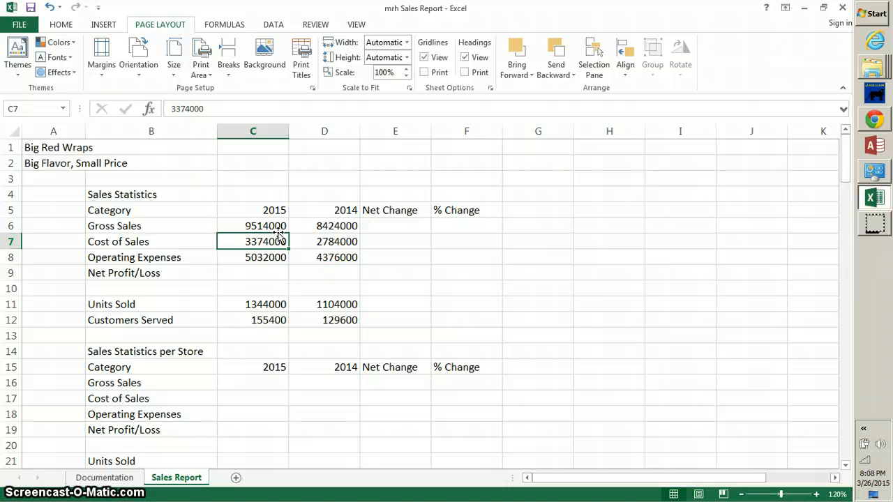
Enter =C6-(C7+C8) in C9, giving a 2015 Net Profit/Loss of 1108000.
left_click(258, 269)
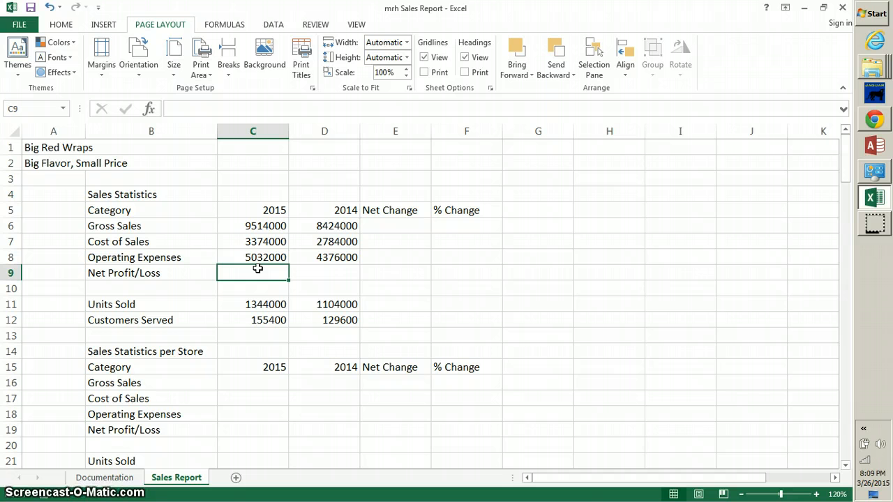
type("=")
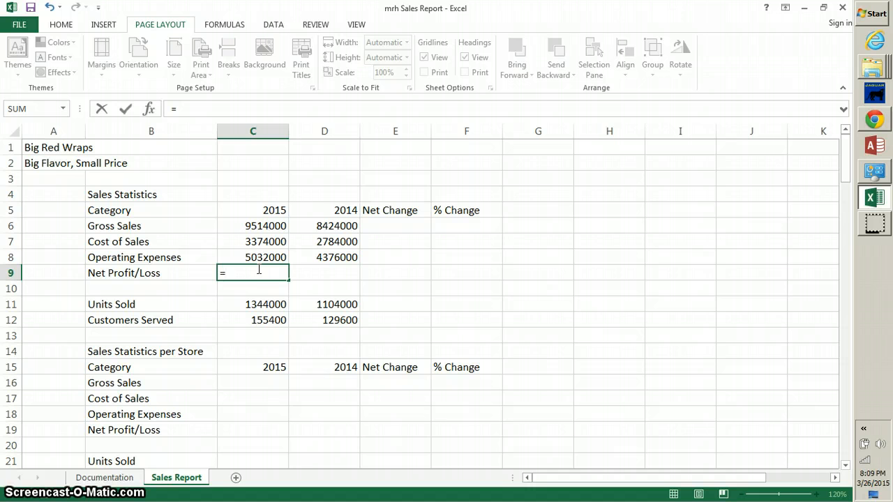
type("C")
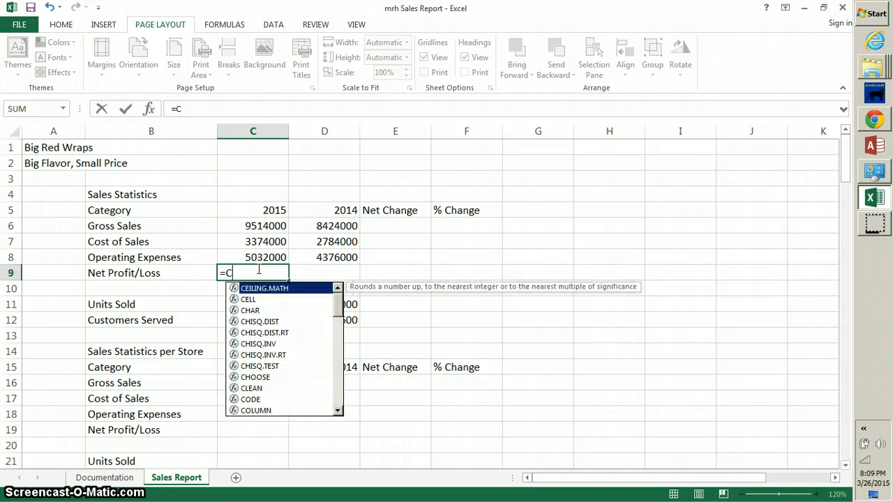
type("6")
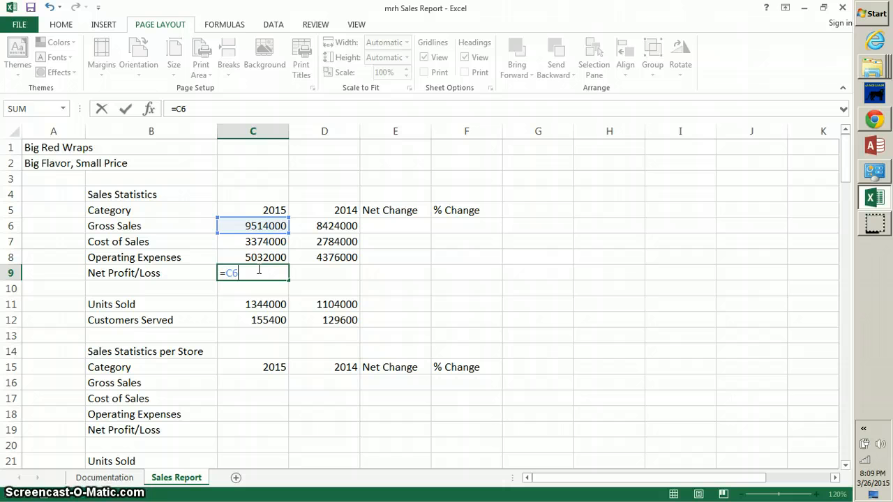
left_click(258, 272)
type("-")
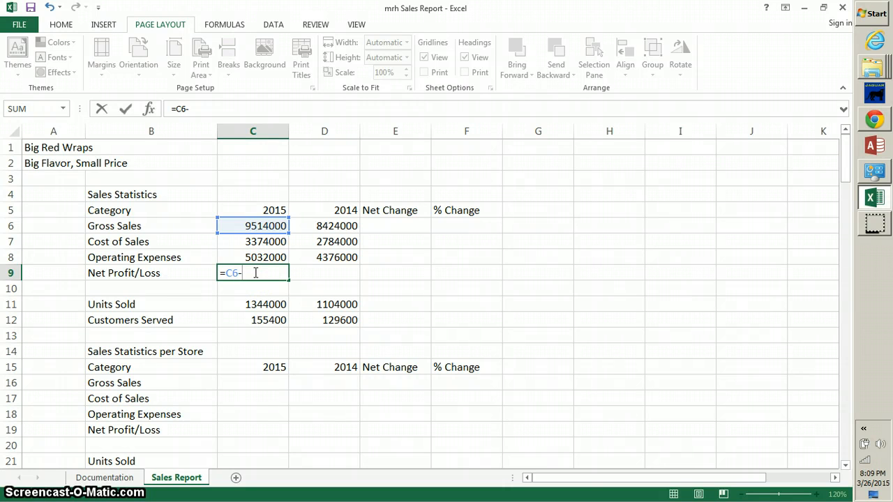
type("(C7")
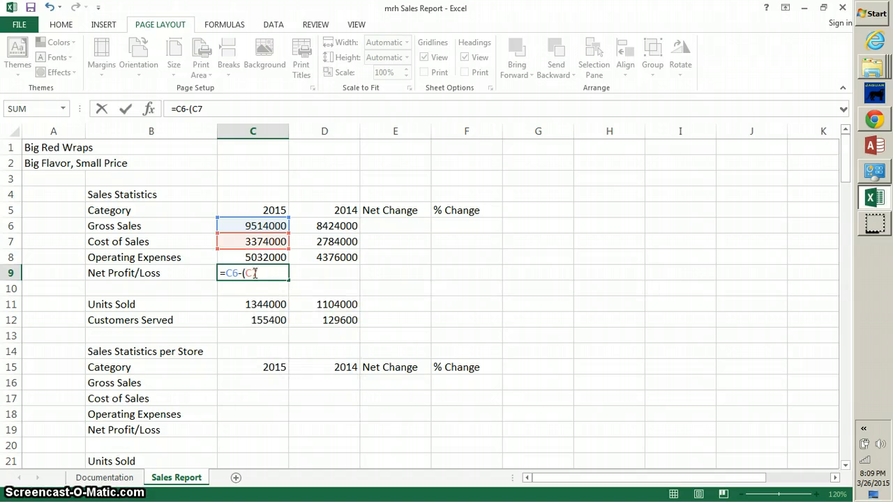
type("+C")
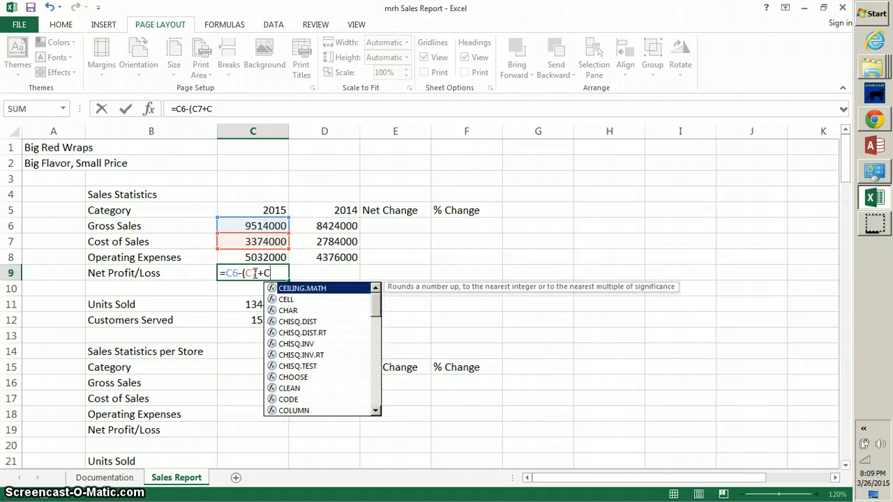
type("8)")
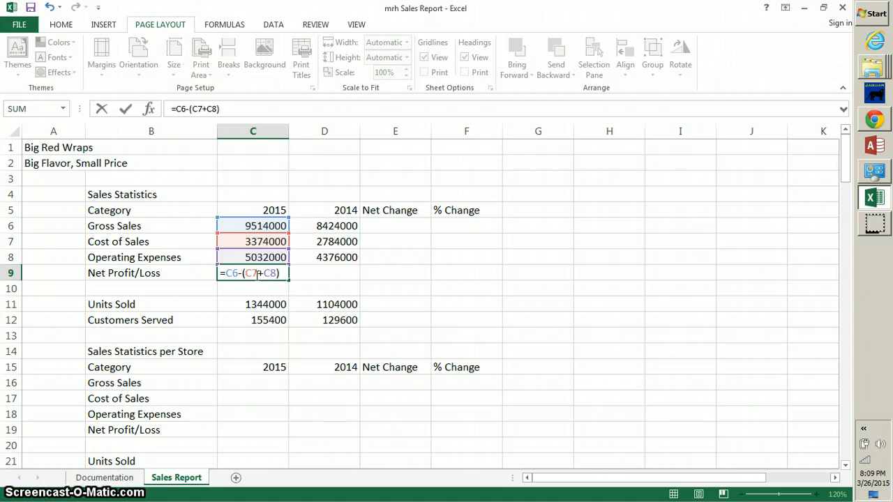
key("Return")
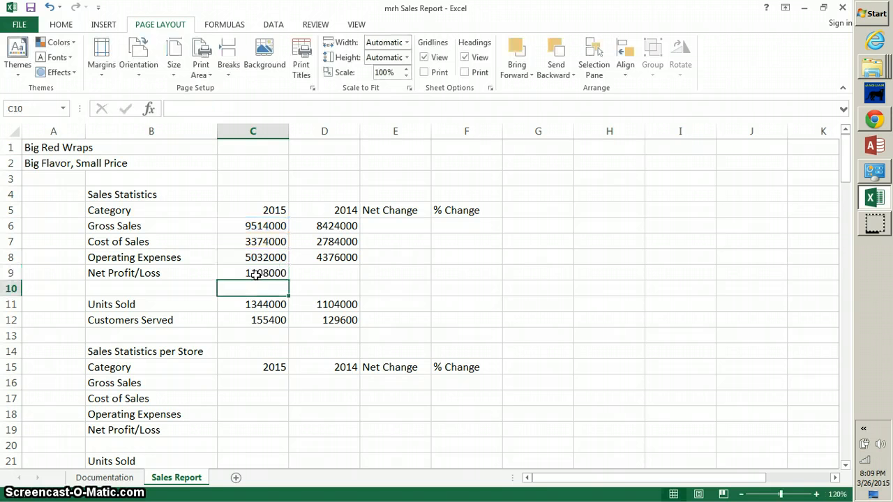
Copy the Net Profit/Loss formula from C9 and paste it into D9.
left_click(277, 285)
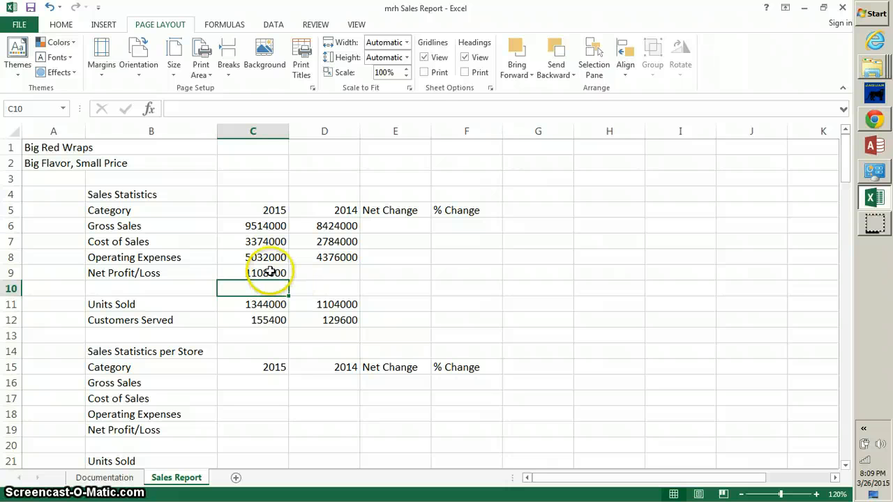
left_click(268, 272)
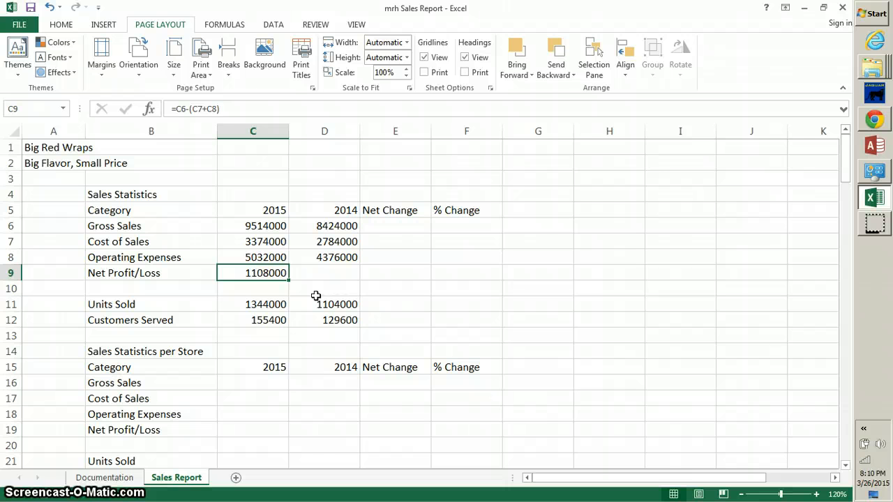
key("ctrl+c")
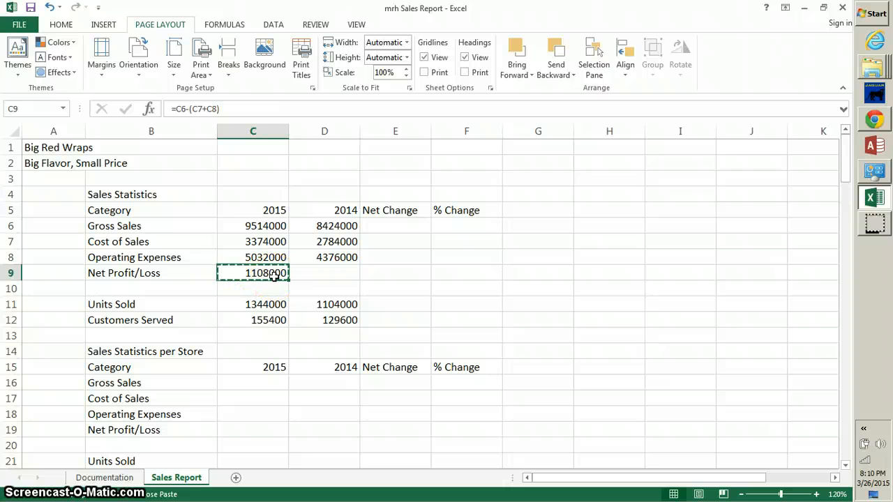
left_click(311, 273)
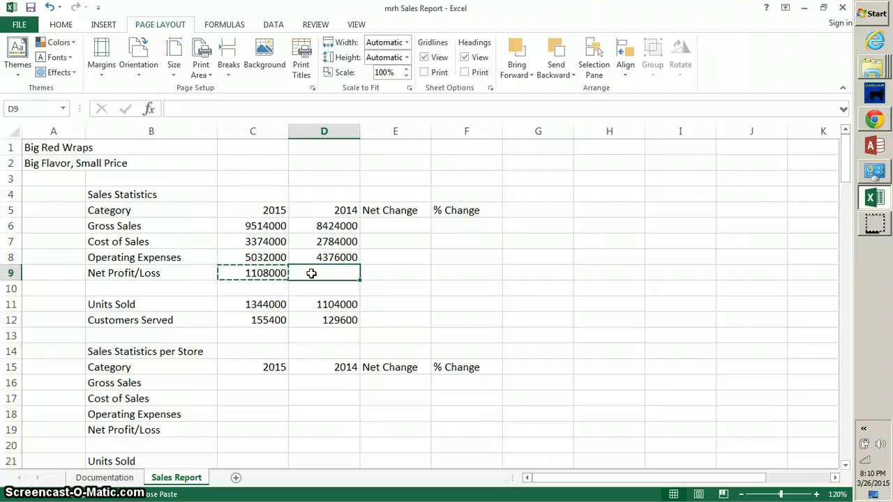
key("ctrl+v")
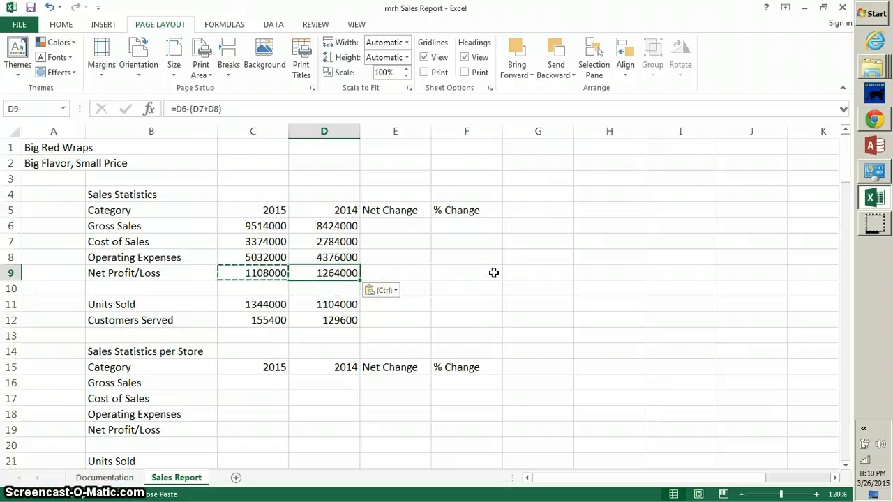
Verify D9 holds =D6-(D7+D8), showing 1264000, by comparing it with C9.
left_click(491, 272)
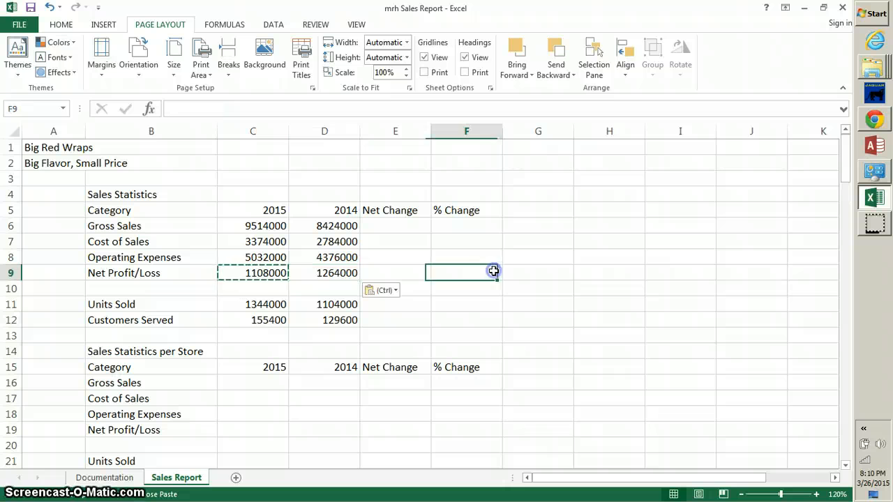
left_click(325, 274)
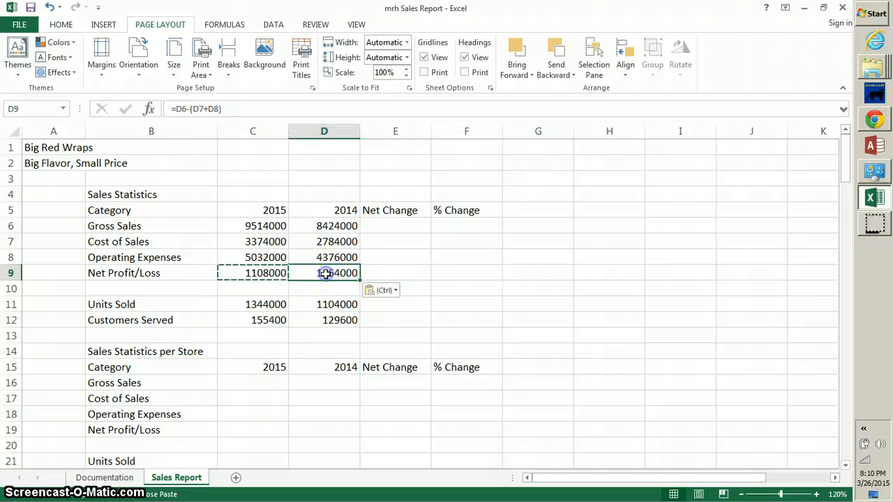
left_click(265, 274)
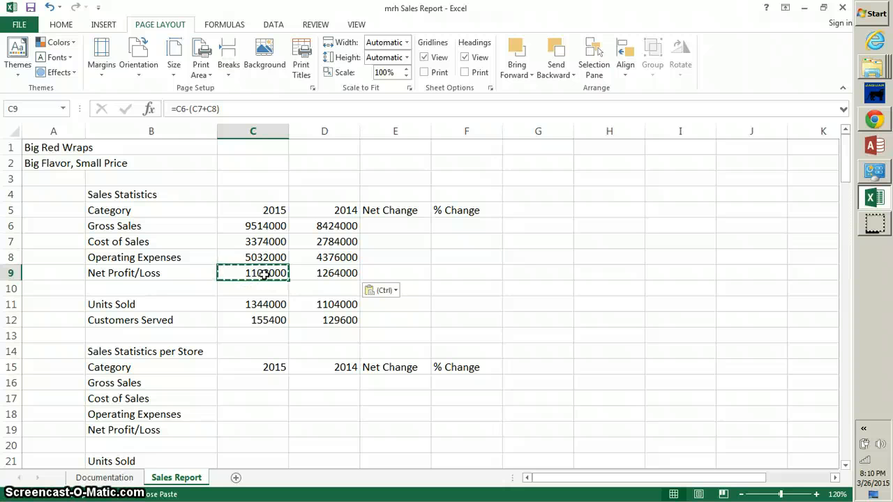
left_click(319, 273)
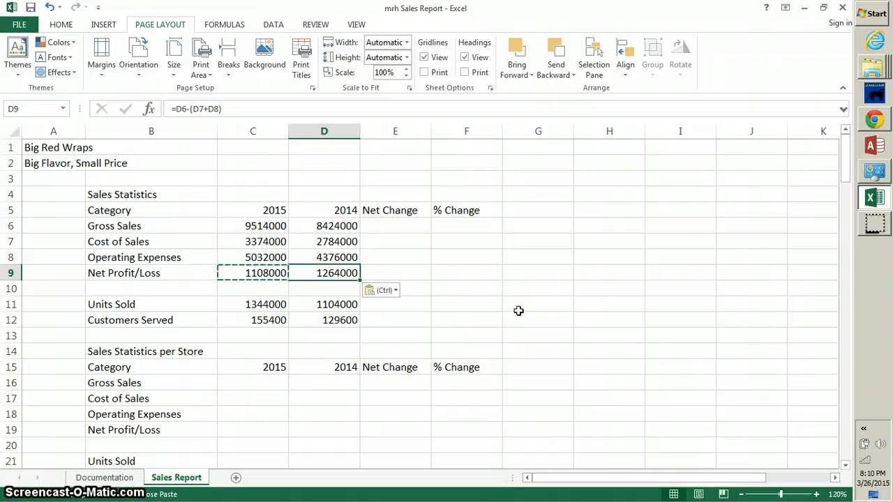
Enter =C6/C23, =C7/C23, =C8/C23 and =C9/C23 in C16:C19 (475700, 168700, 251600, 55400).
left_click(241, 383)
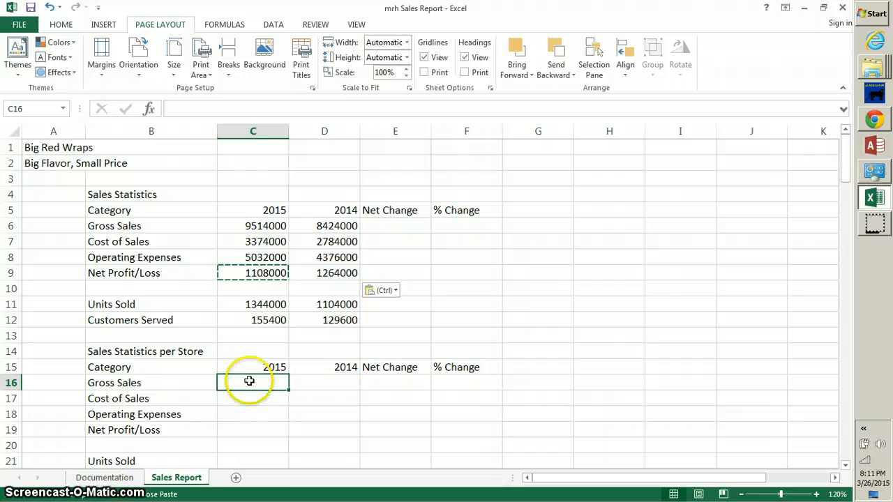
double_click(249, 380)
type("=")
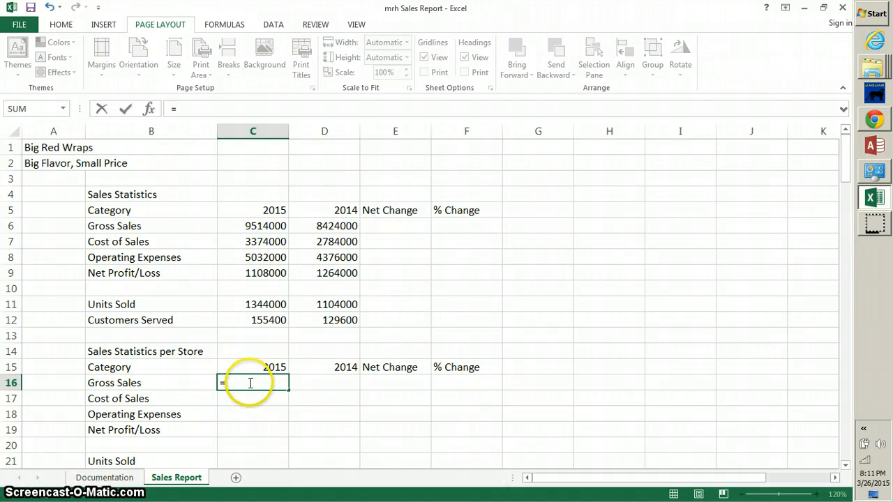
type("c6")
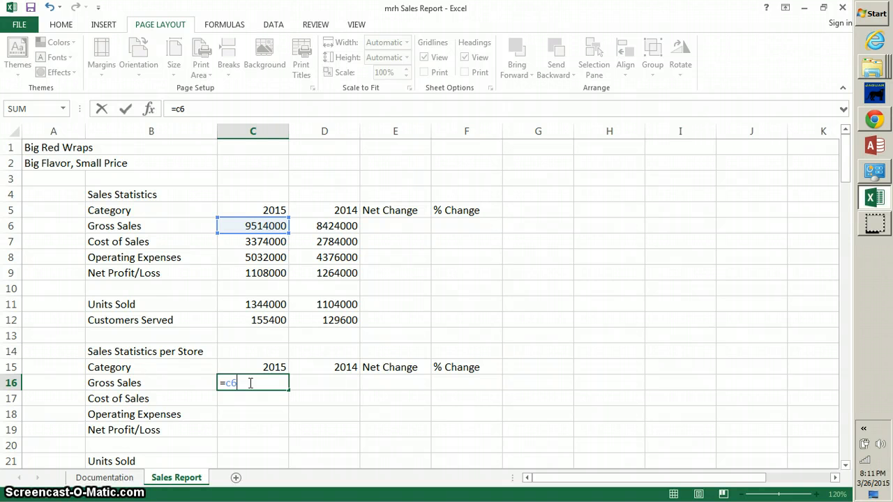
type("/C")
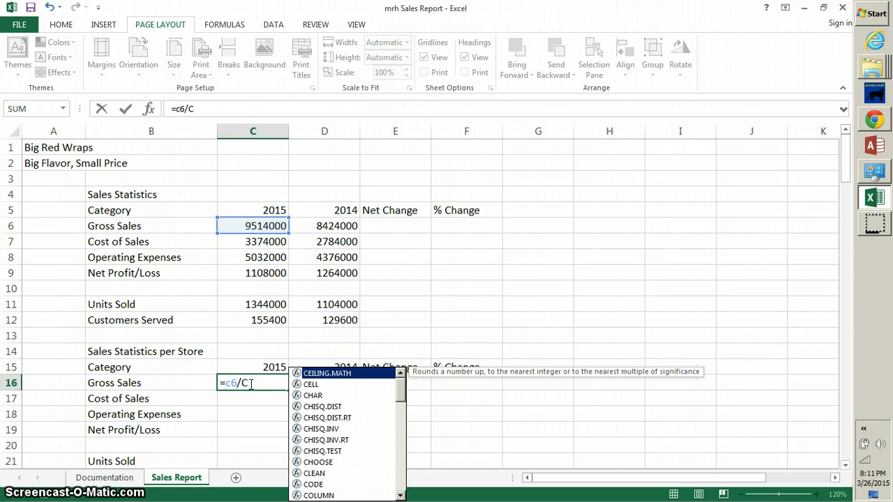
type("23")
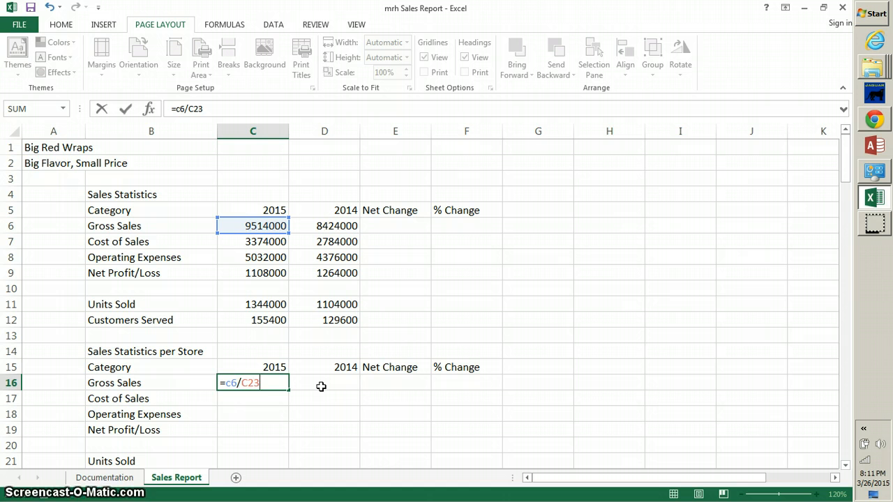
key("Return")
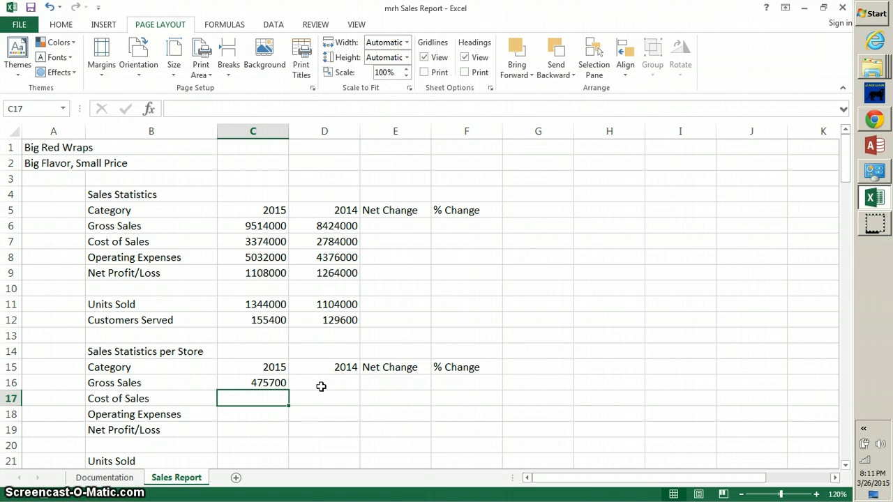
type("=C")
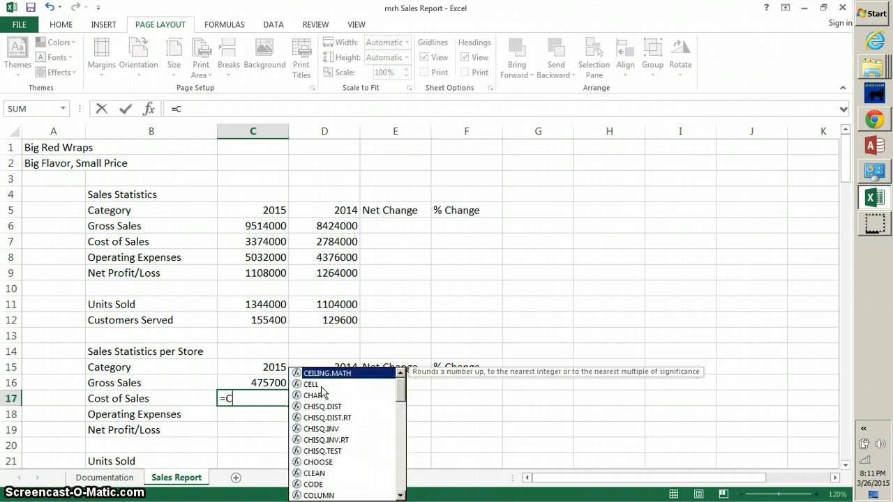
type("7/")
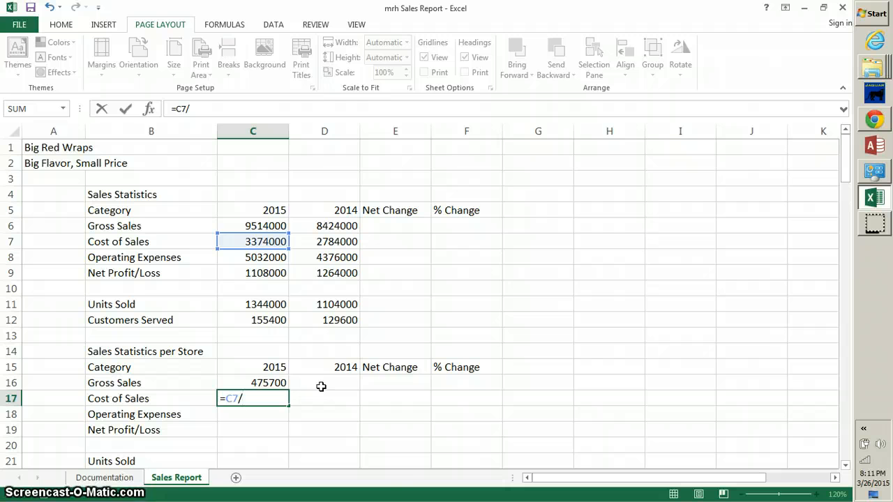
type("C23")
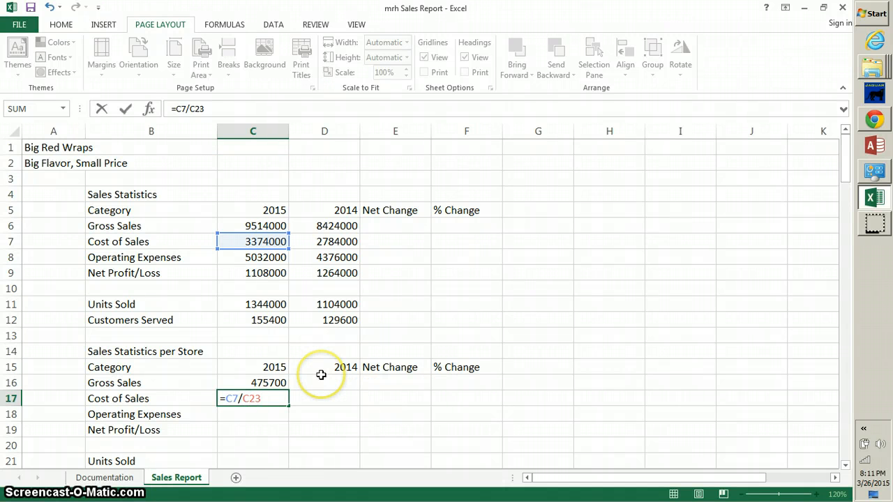
key("Return")
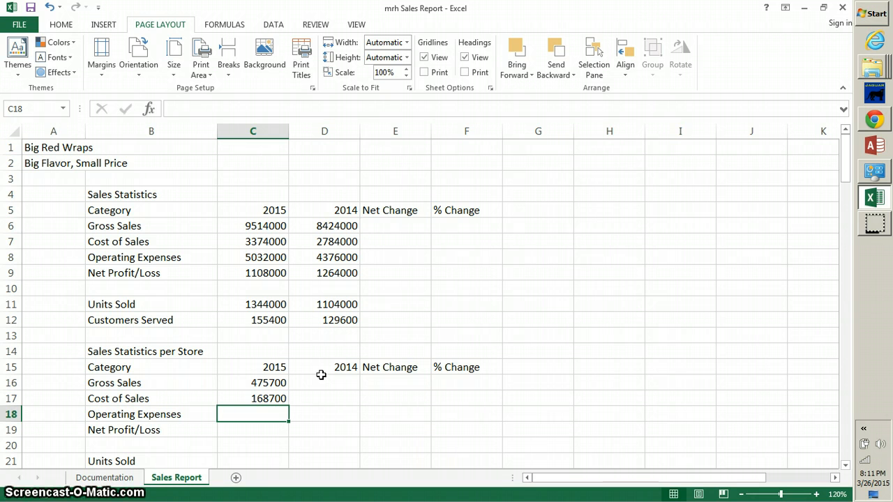
type("=")
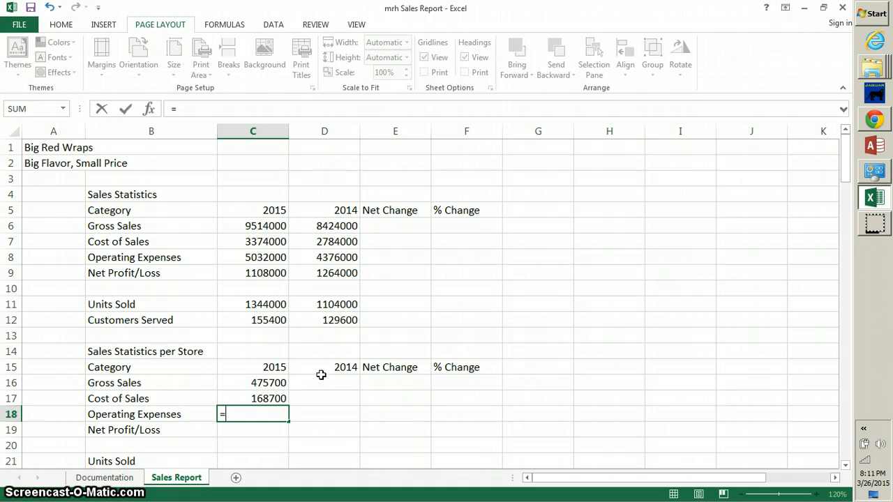
type("C8/")
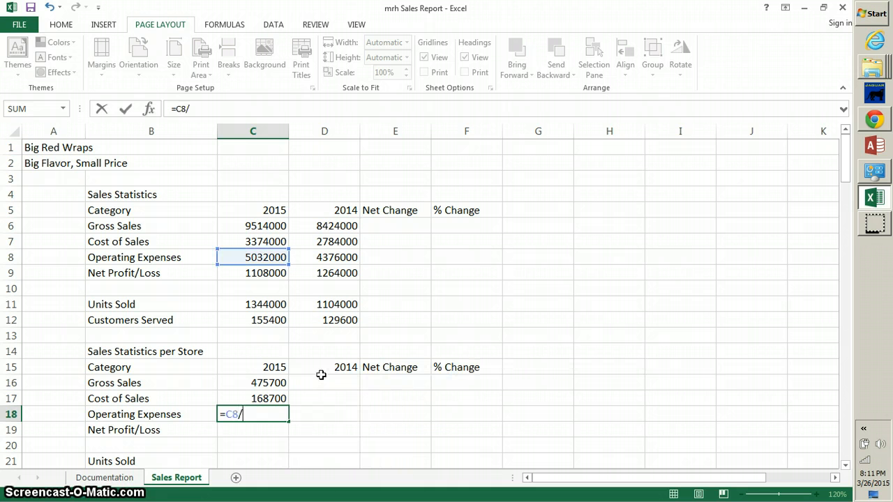
type("C23")
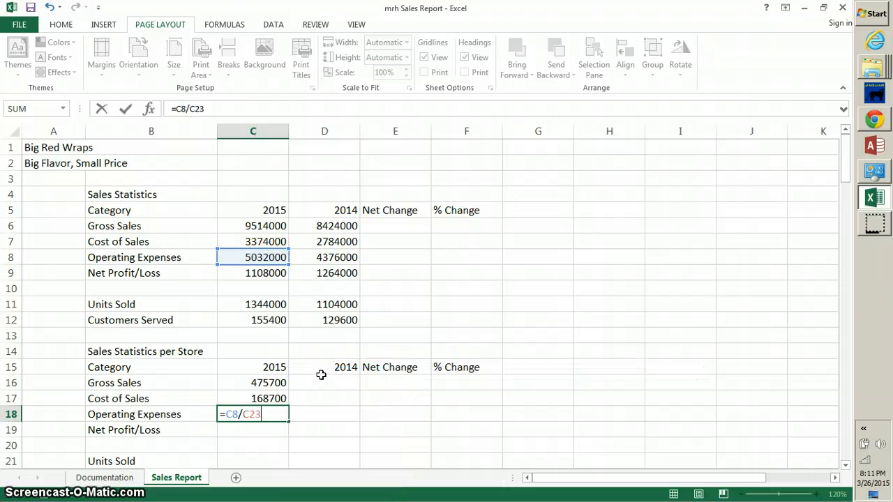
key("Return")
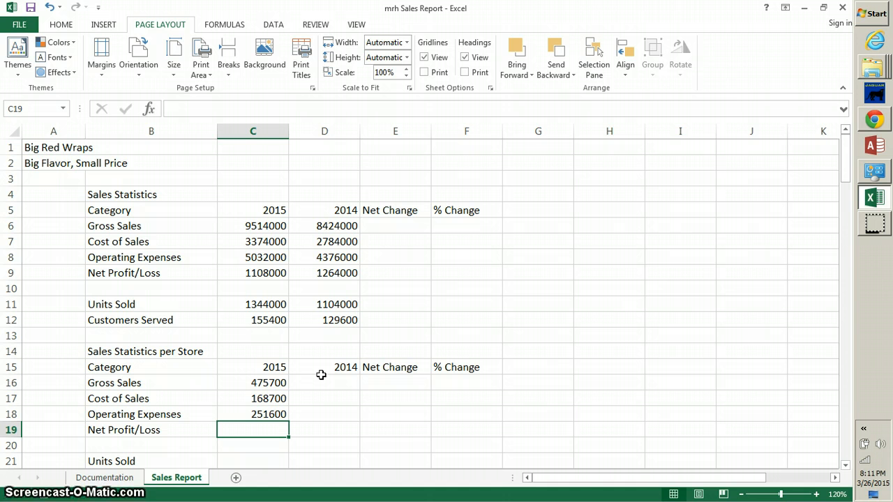
type("=")
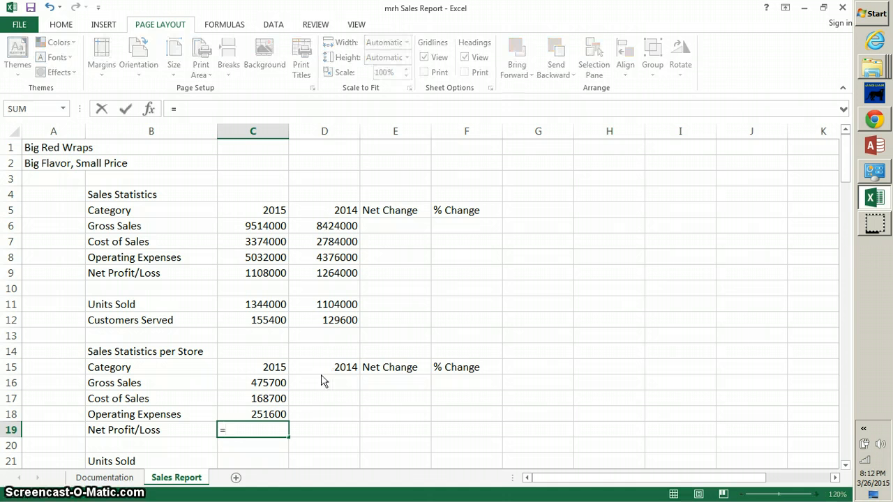
type("C9/")
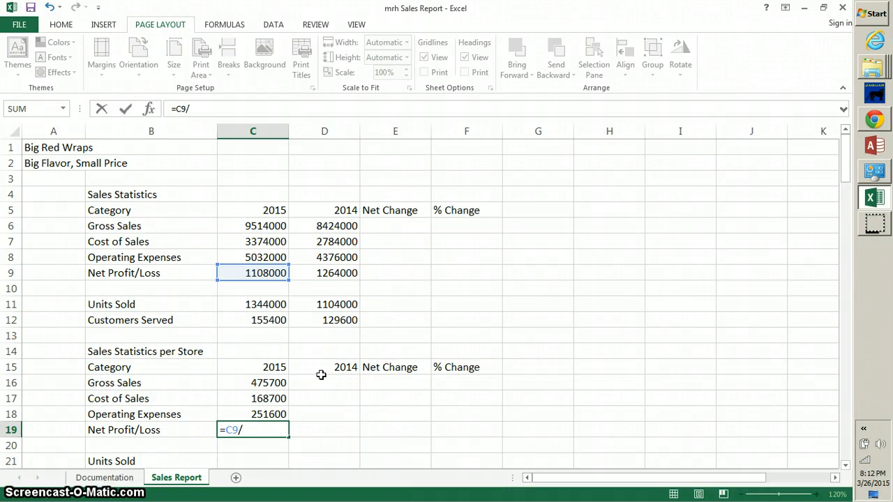
type("C23")
key("Return")
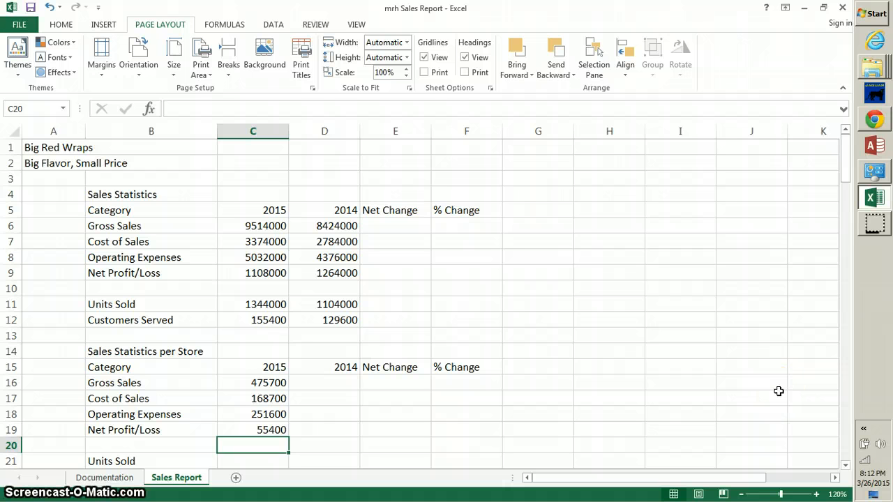
Enter per-store Units Sold =C11/C23 (67200) and Customers Served =C12/C23 (7770), correcting C21 to C23.
key("Down")
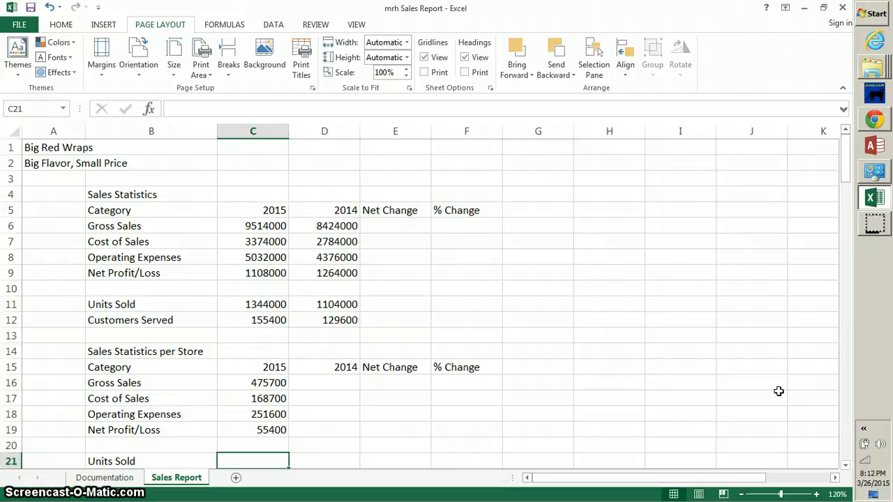
type("=C")
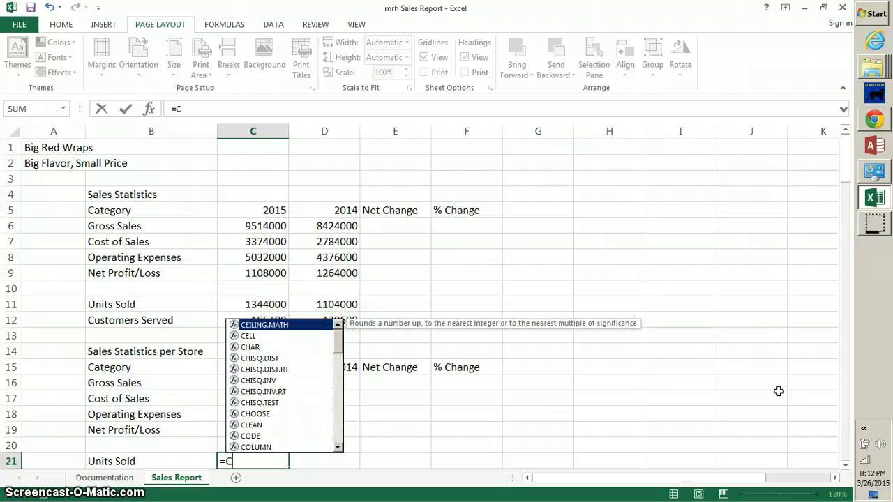
type("11/")
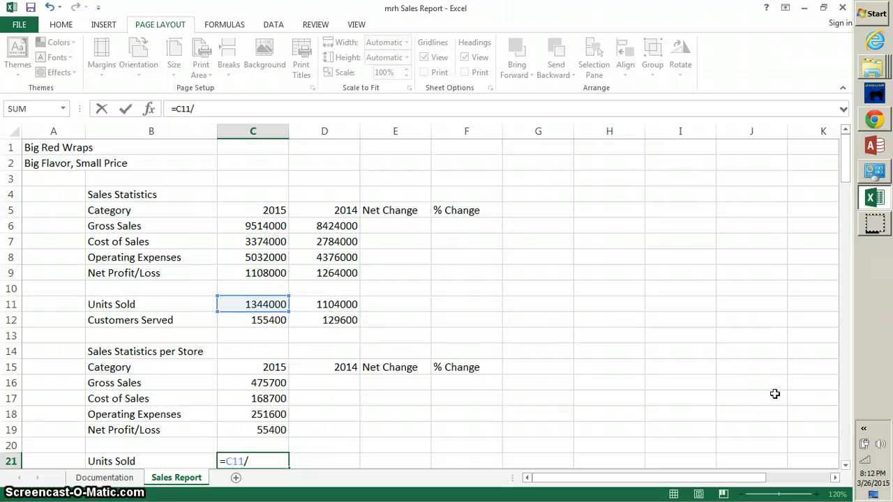
type("C23")
key("Return")
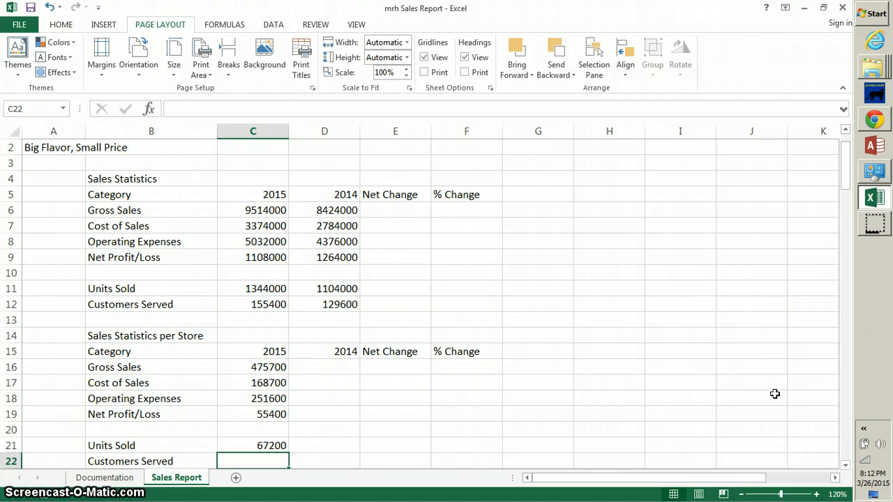
type("=")
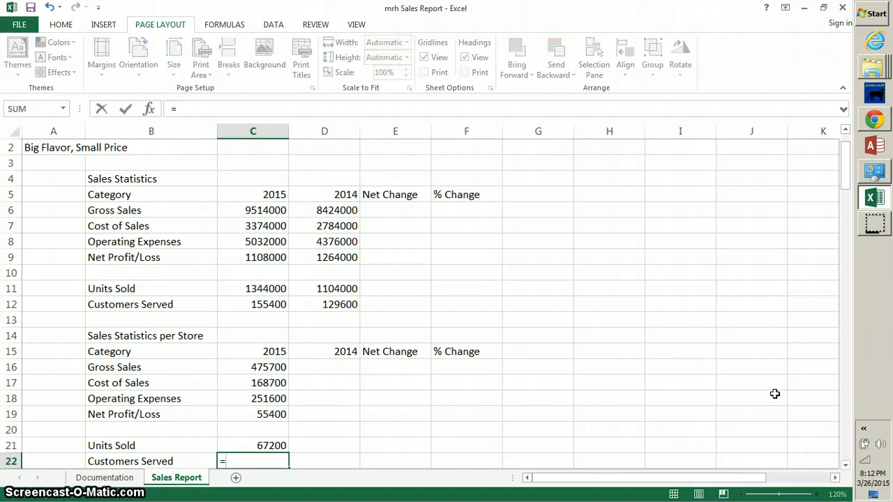
type("C12")
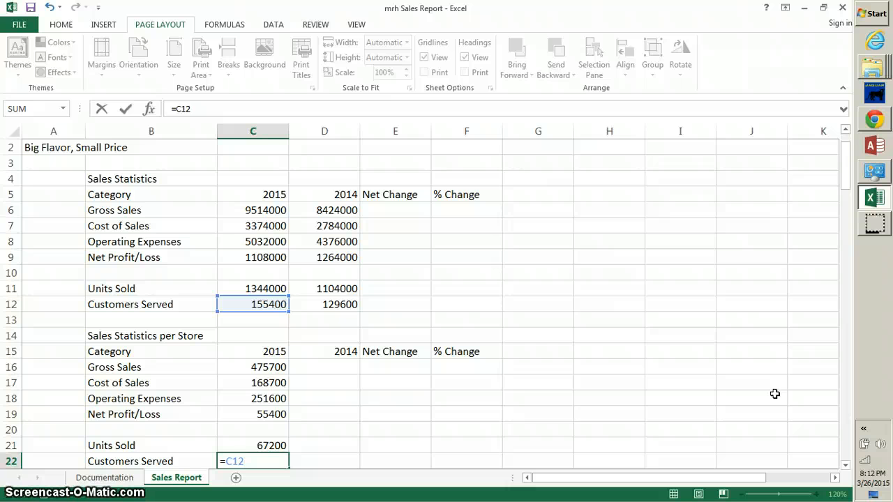
type("/C213")
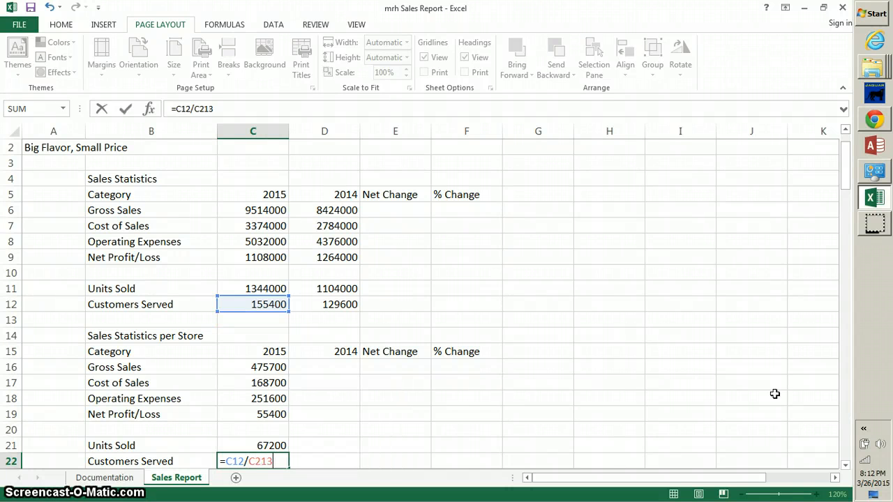
key("BackSpace")
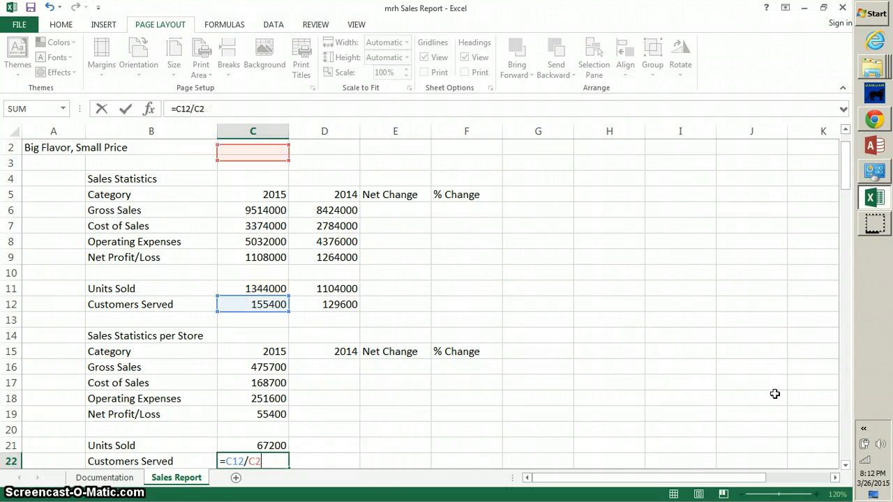
type("3")
key("Return")
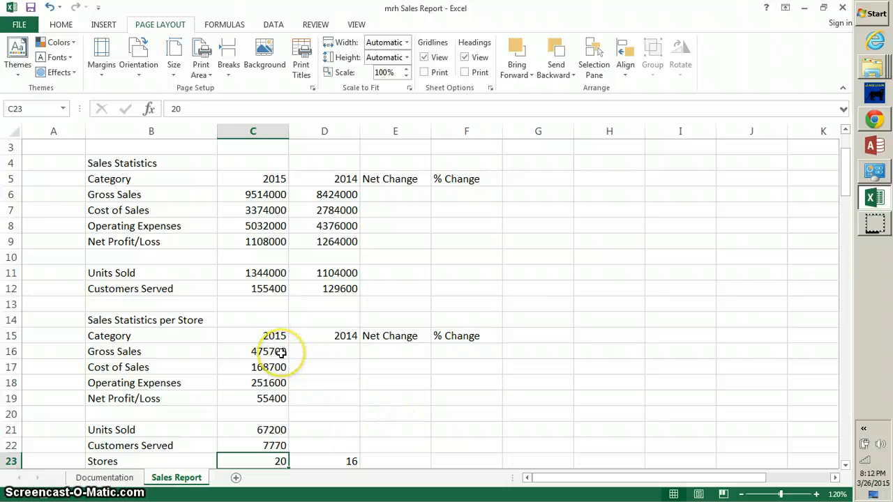
Copy the per-store formulas from C16:C22 into D16:D22, showing 526500, 174000, 273500, 79000, 69000, 8100.
left_click_drag(281, 353, 277, 444)
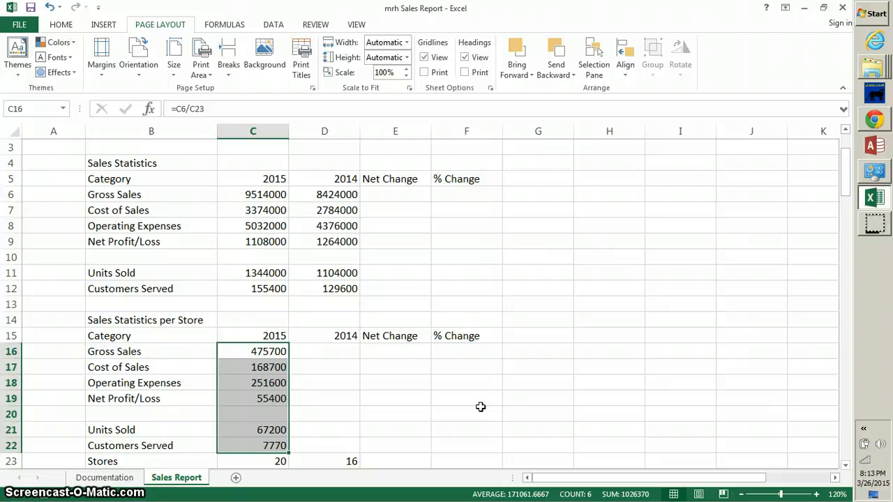
key("ctrl+c")
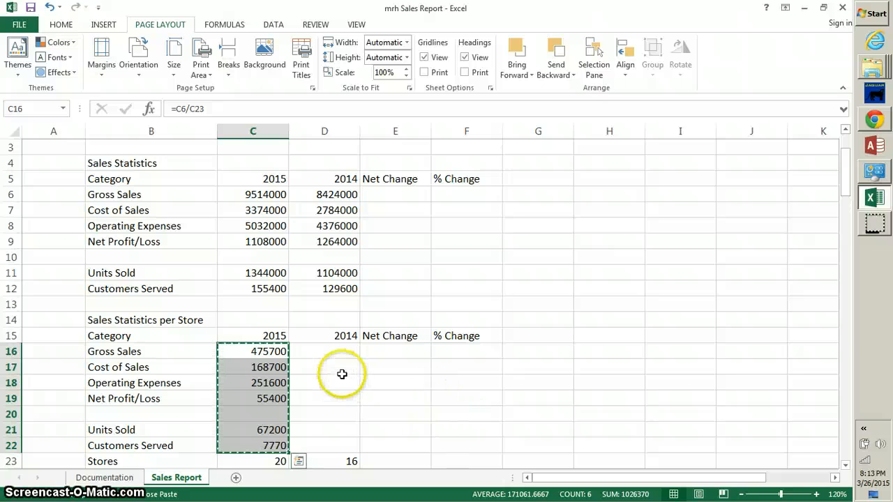
left_click_drag(331, 351, 325, 437)
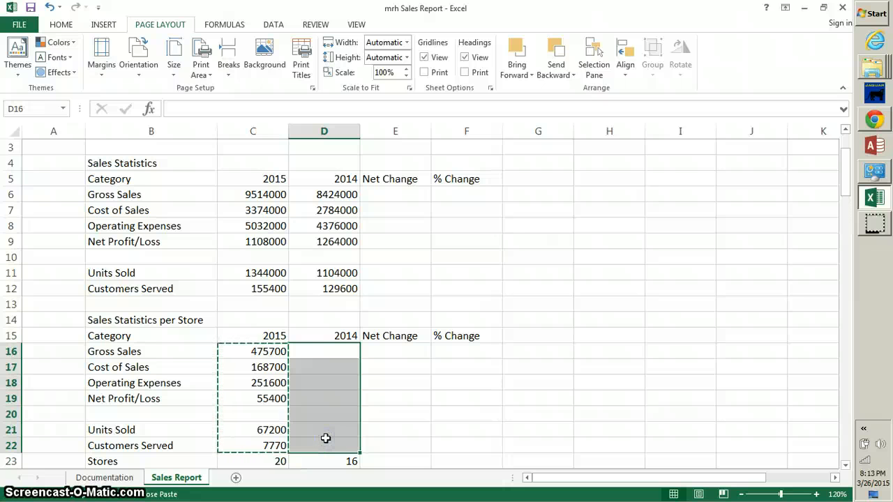
key("ctrl+v")
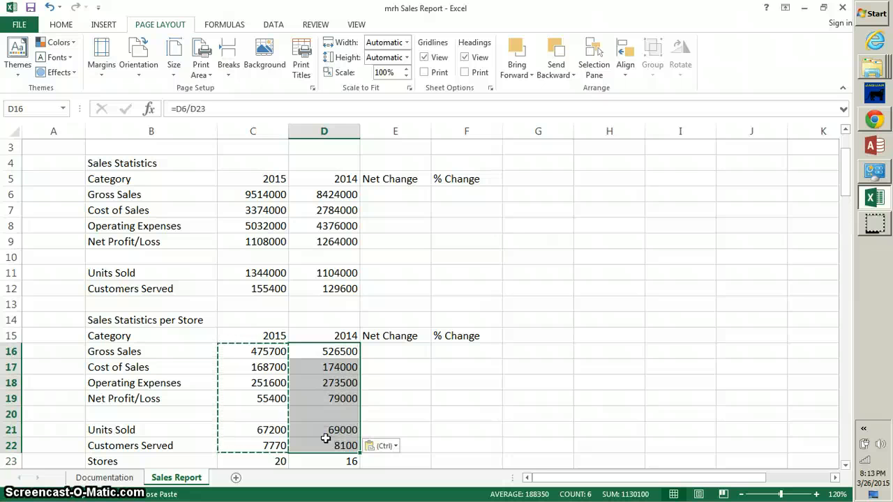
left_click(464, 411)
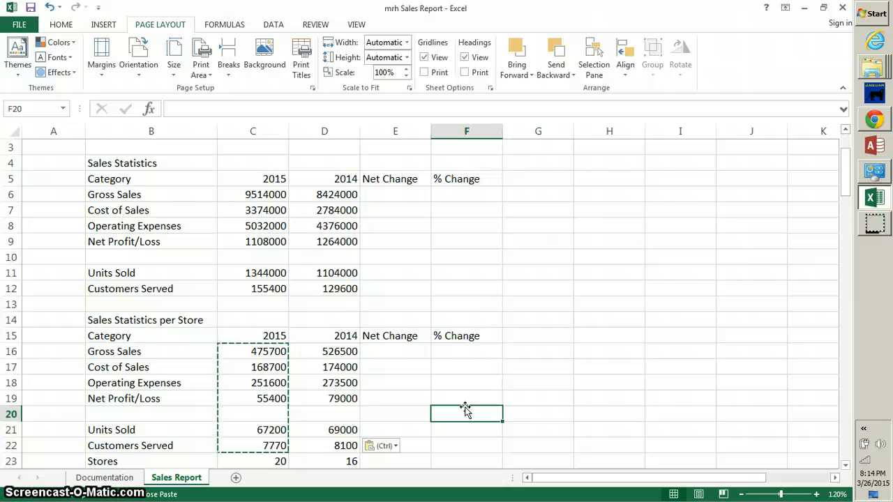
left_click(846, 465)
left_click(846, 466)
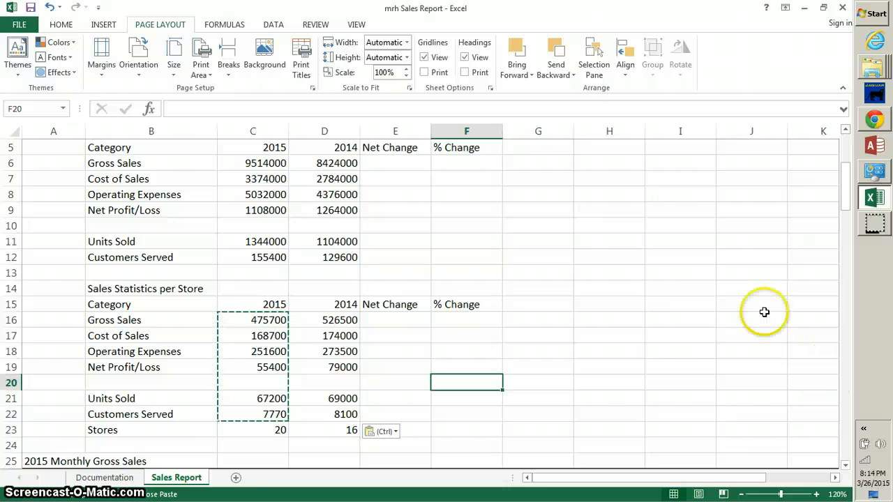
left_click(394, 165)
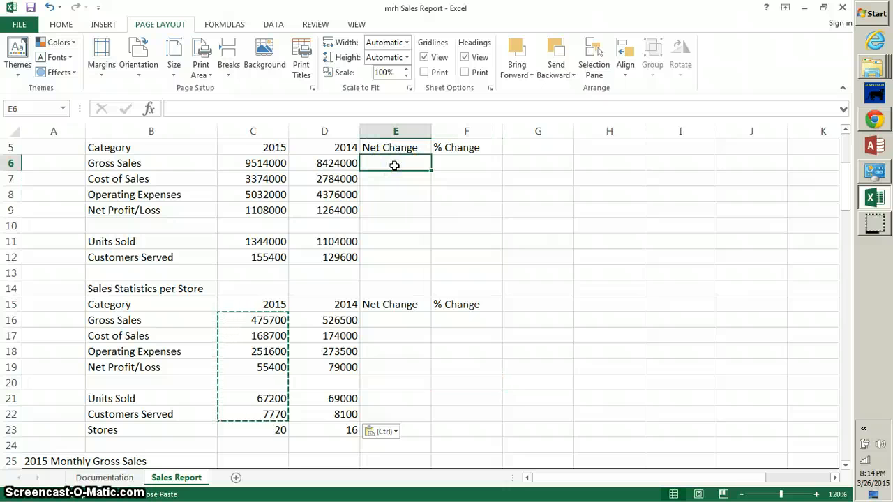
Enter =C6-D6 in E6 for a Gross Sales Net Change of 1090000.
type("=C")
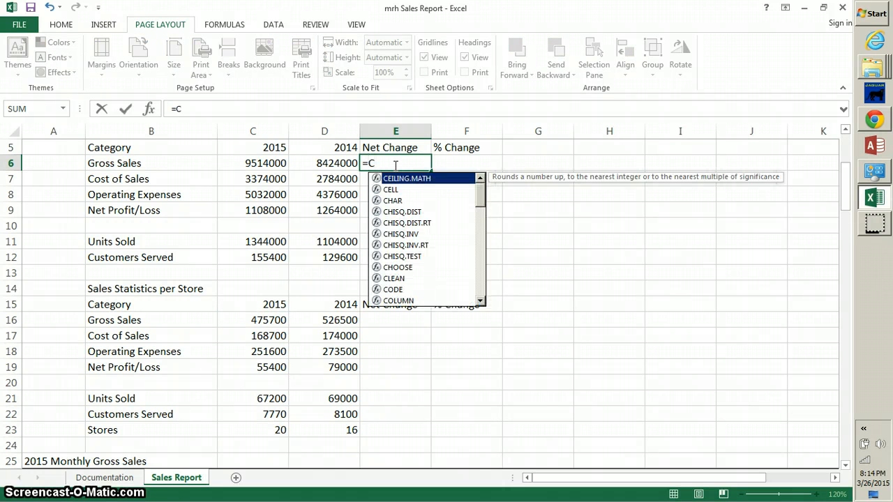
type("6")
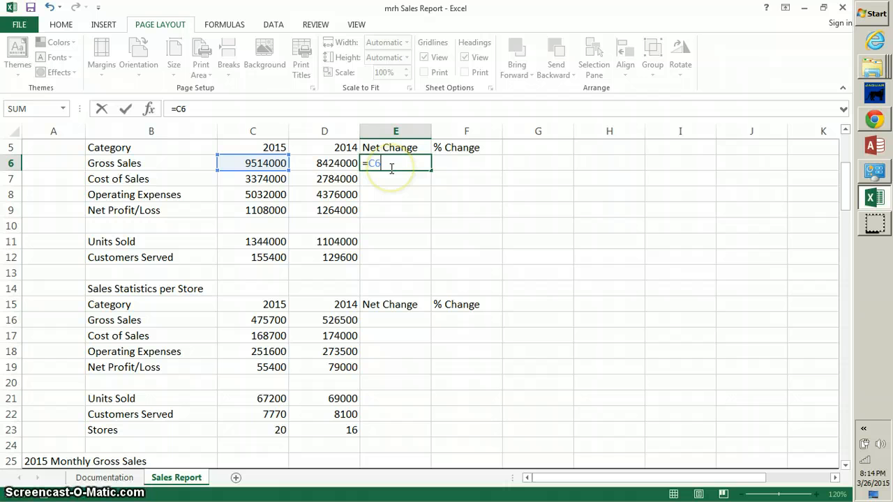
left_click(391, 168)
type("-D6")
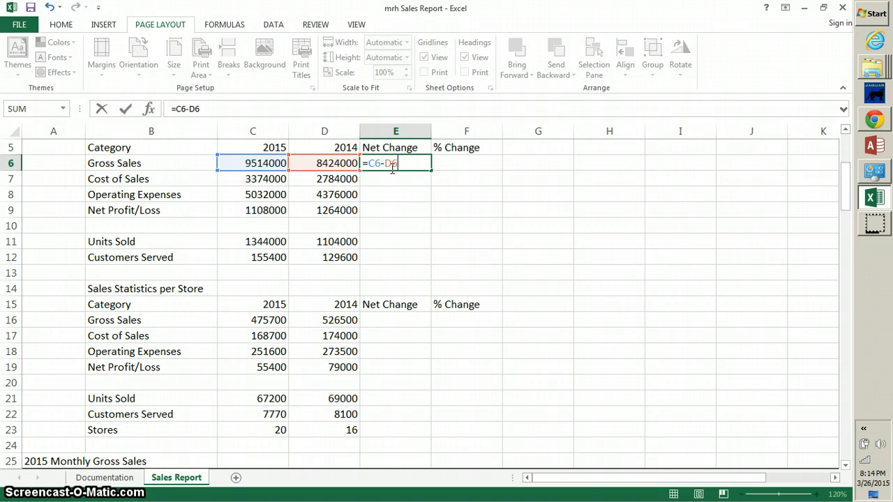
key("Return")
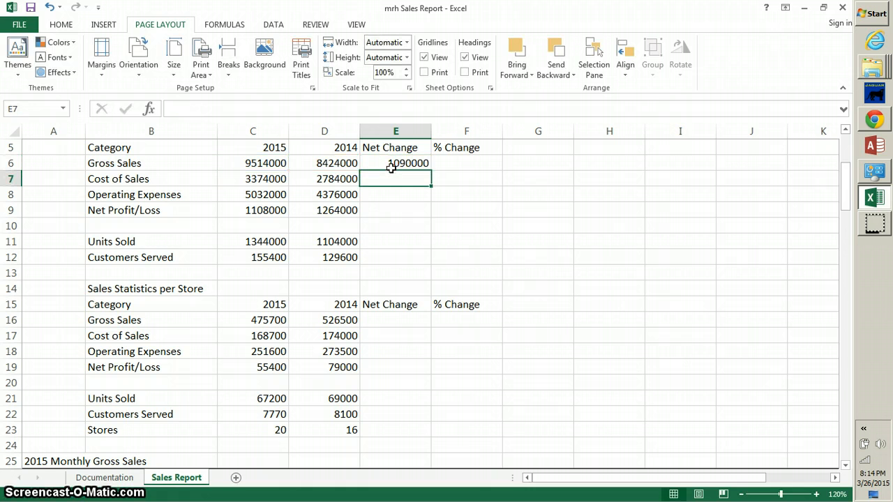
left_click(469, 166)
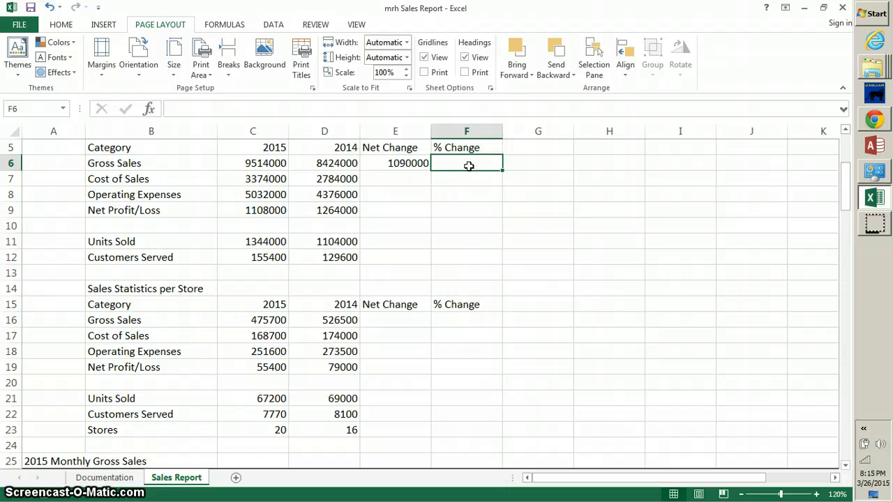
Enter =(C6-D6)/D6 in F6, fixing the auto-correction, for a % Change of 0.129392213.
type("=")
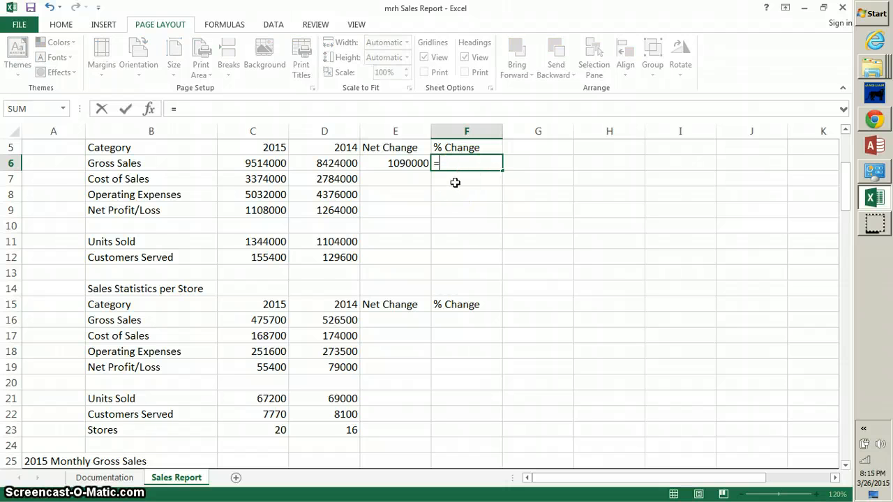
type("(")
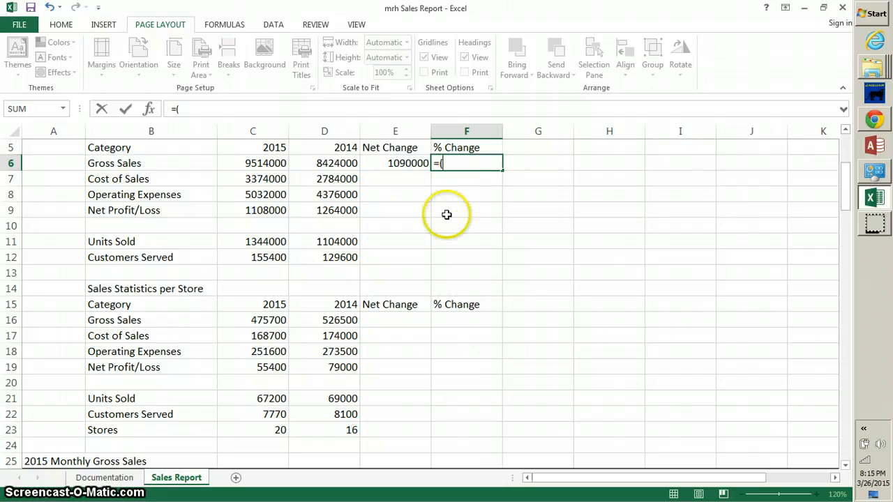
type("C6")
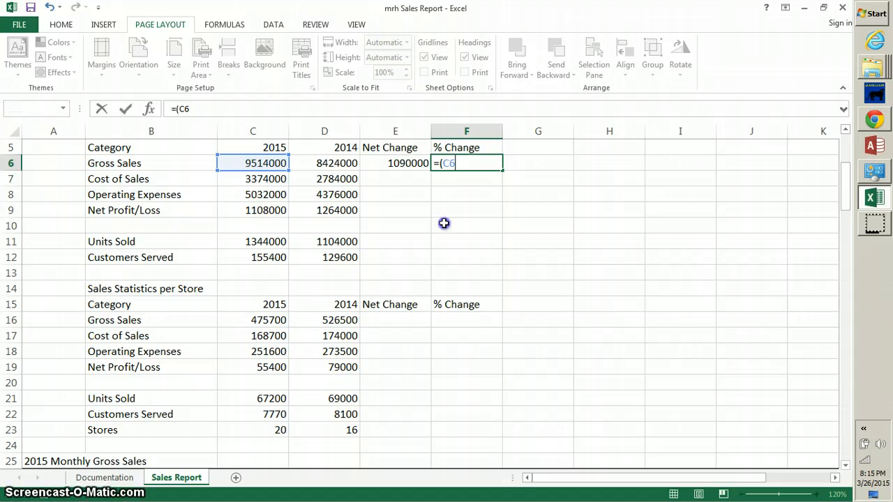
left_click(444, 223)
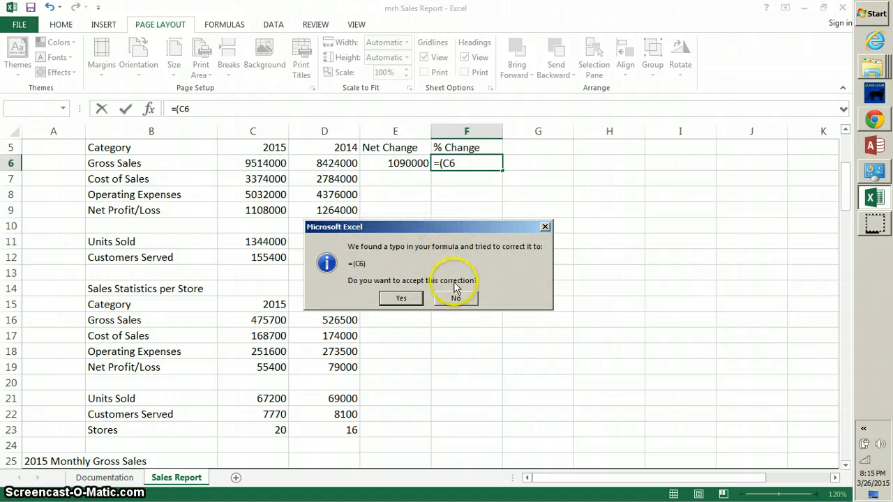
left_click(399, 300)
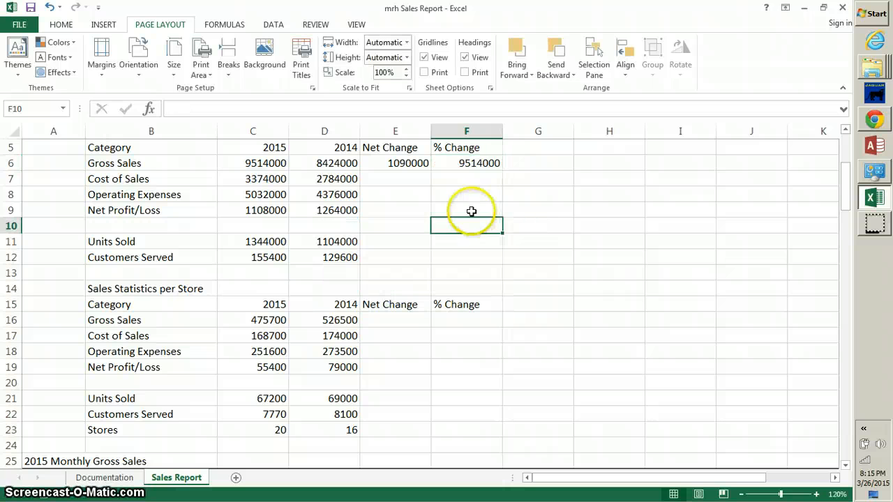
left_click(463, 161)
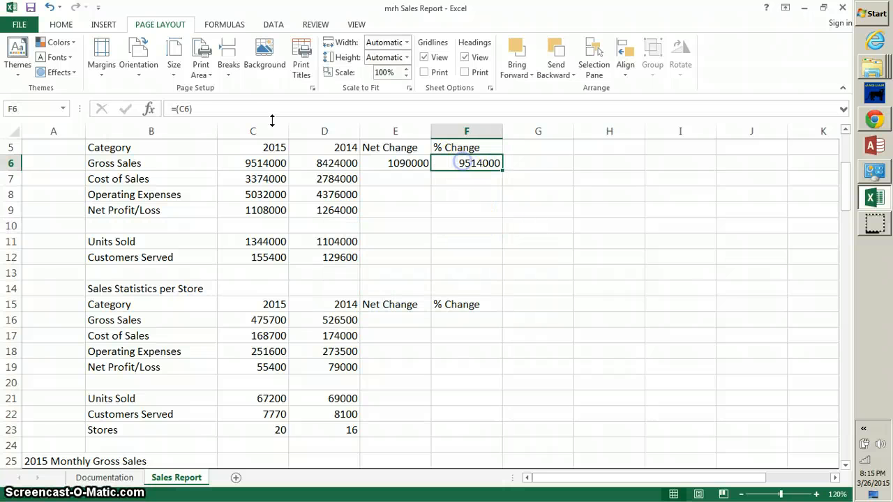
left_click(213, 112)
key("BackSpace")
type("-")
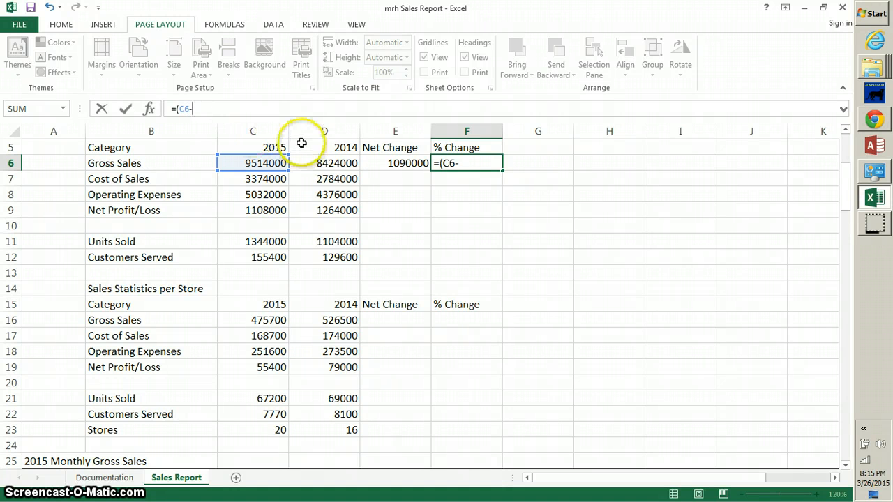
left_click(478, 161)
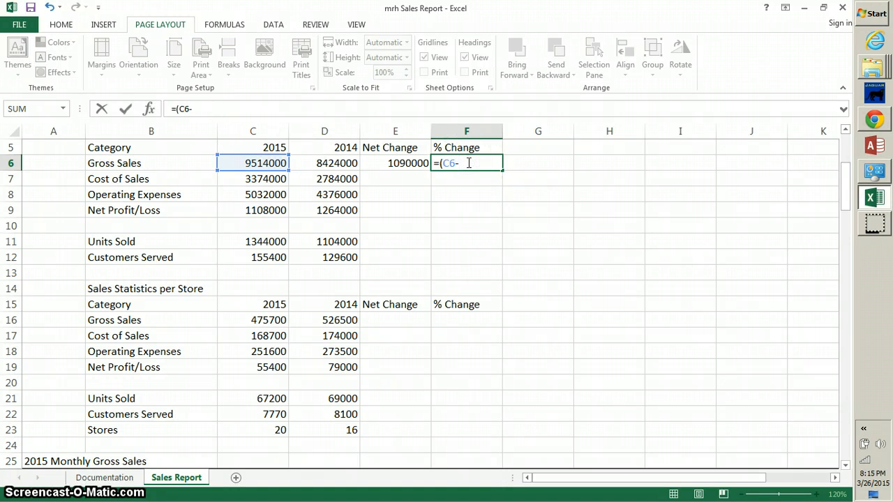
type("D")
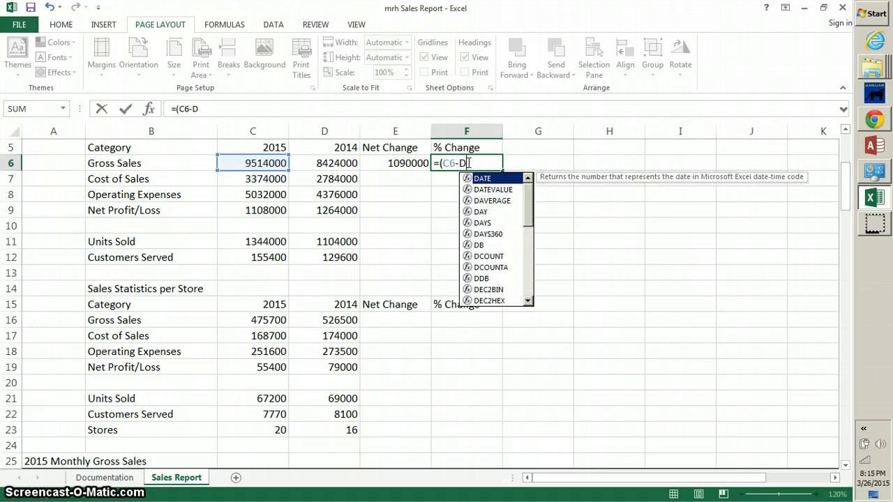
type("6)")
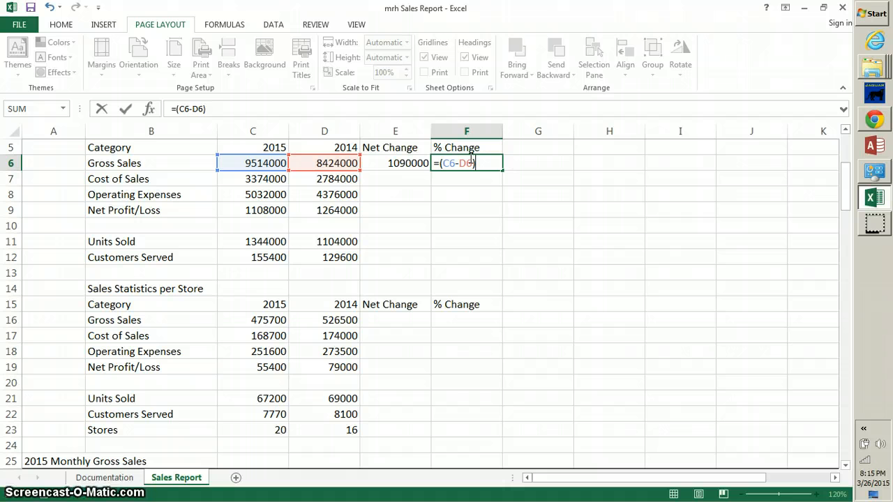
type("/")
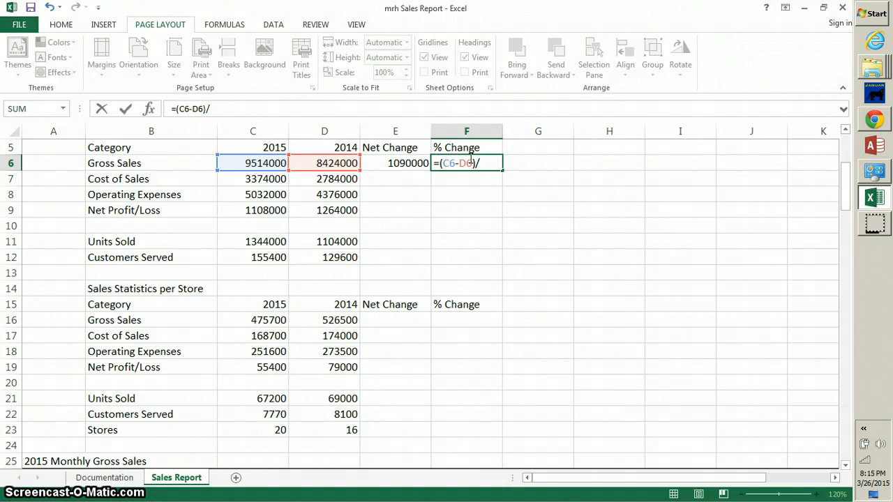
type("D6")
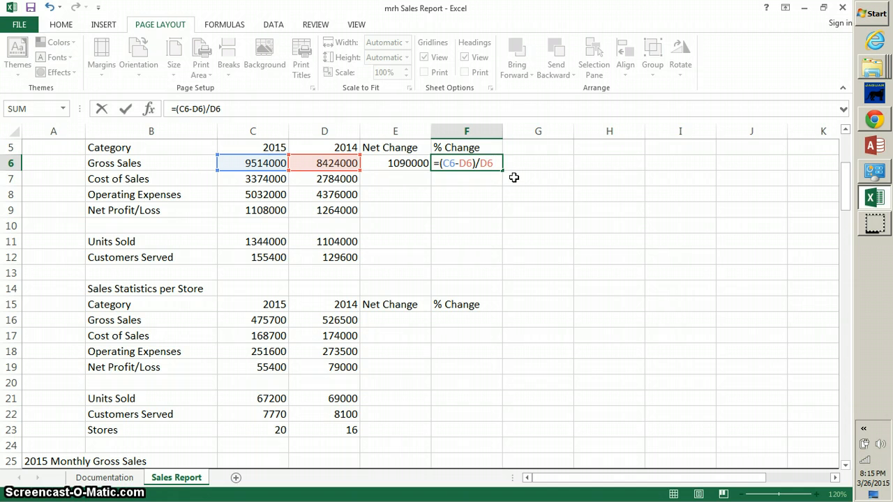
key("Return")
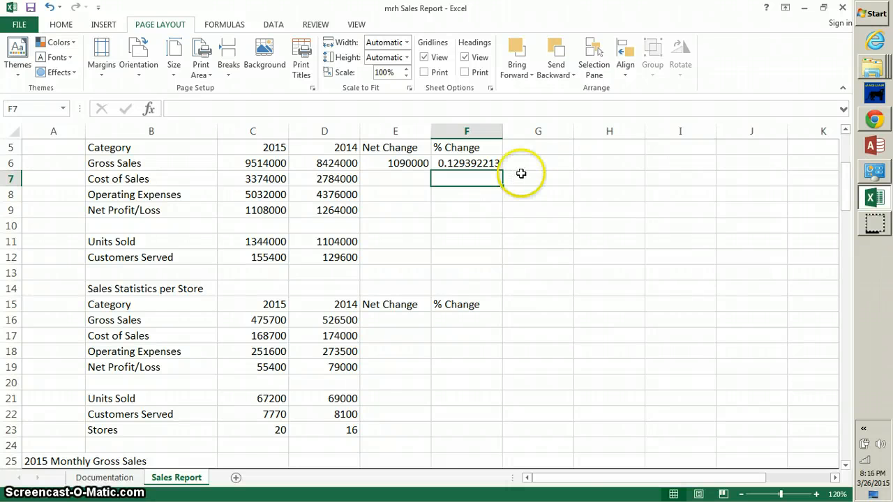
Copy the E6:F6 change formulas into E7:F9, E11:F12, E16:F19 and E21:F23.
left_click_drag(393, 163, 457, 162)
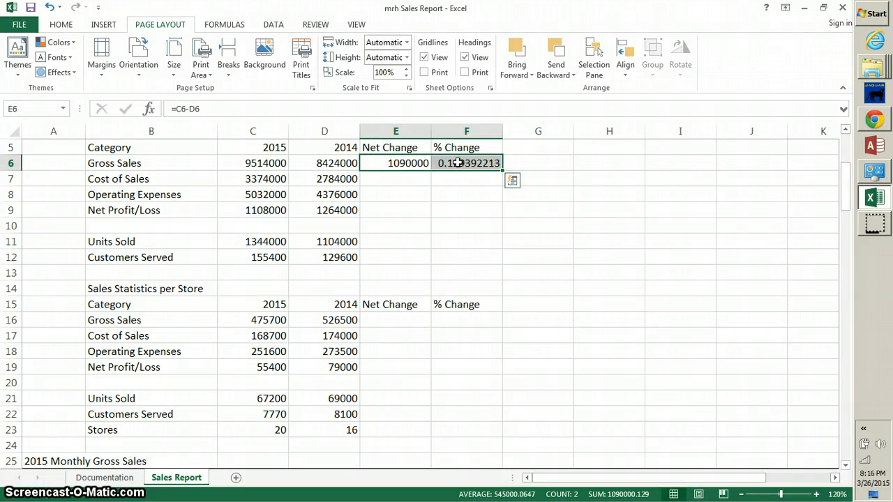
key("ctrl+c")
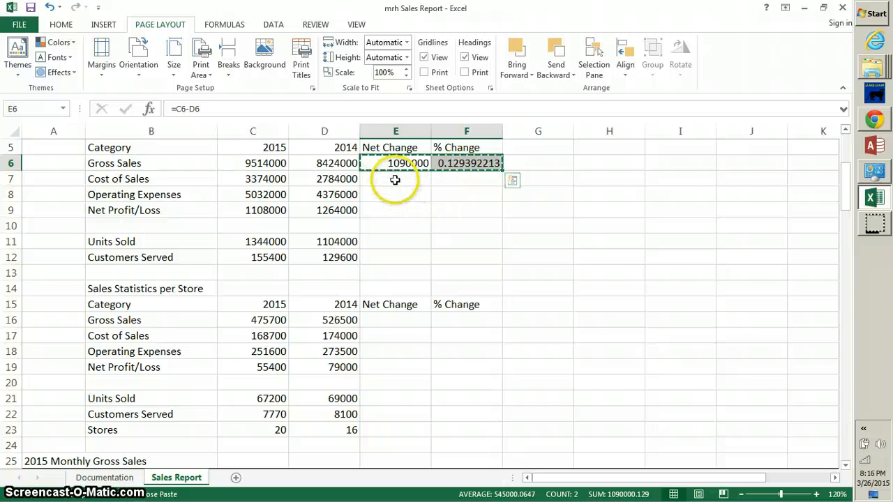
left_click_drag(394, 180, 456, 207)
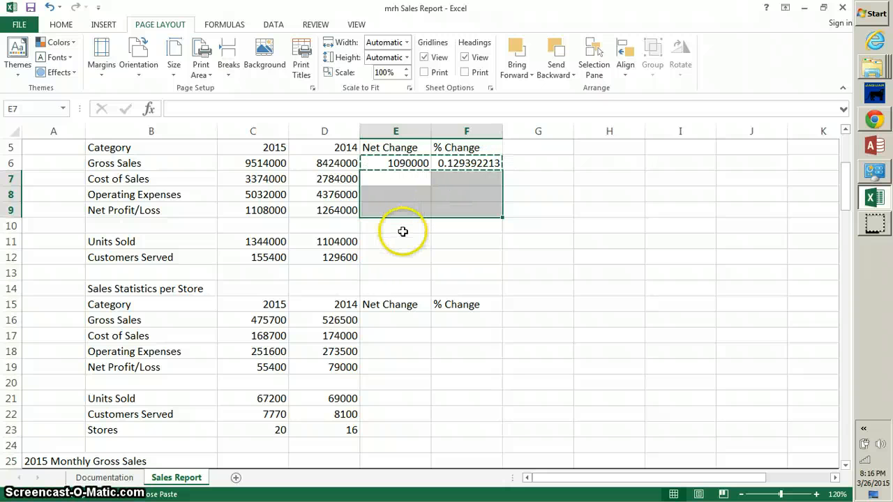
left_click_drag(380, 242, 445, 252)
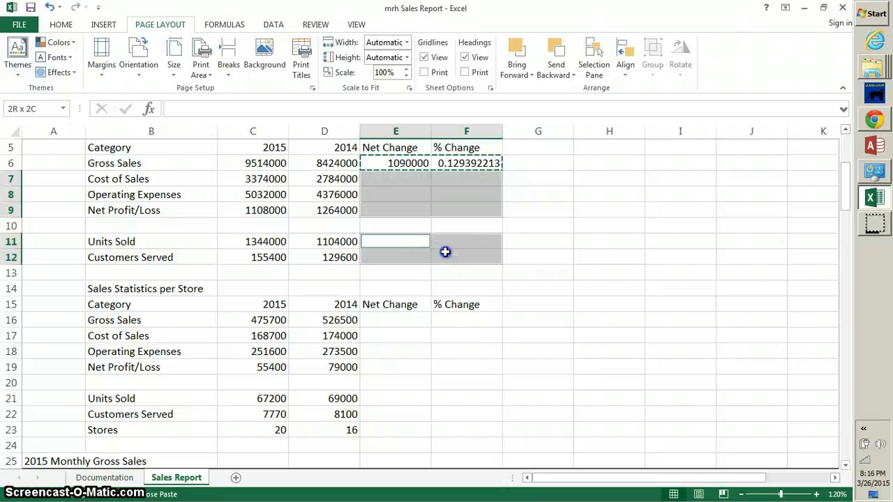
left_click_drag(445, 252, 445, 252)
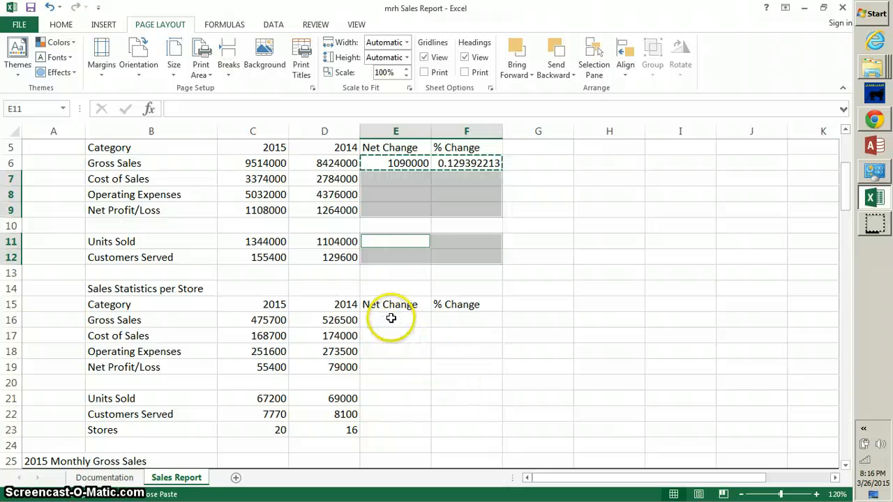
left_click_drag(391, 318, 452, 358)
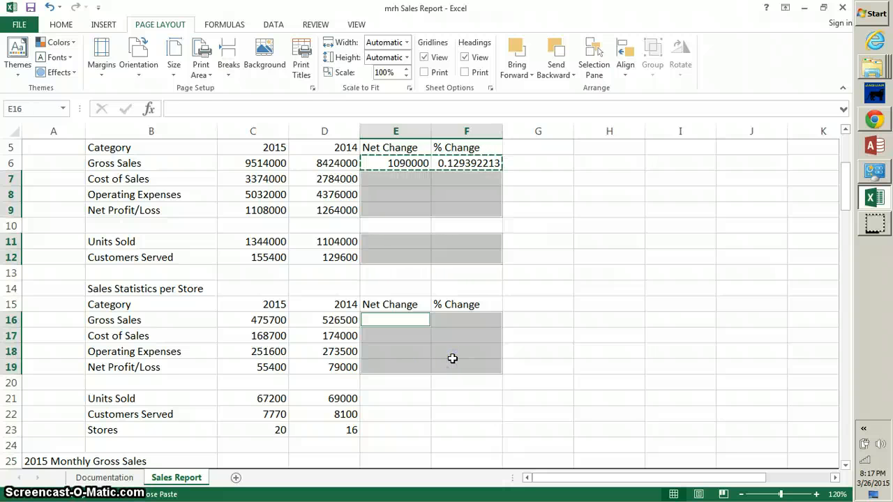
left_click(385, 400)
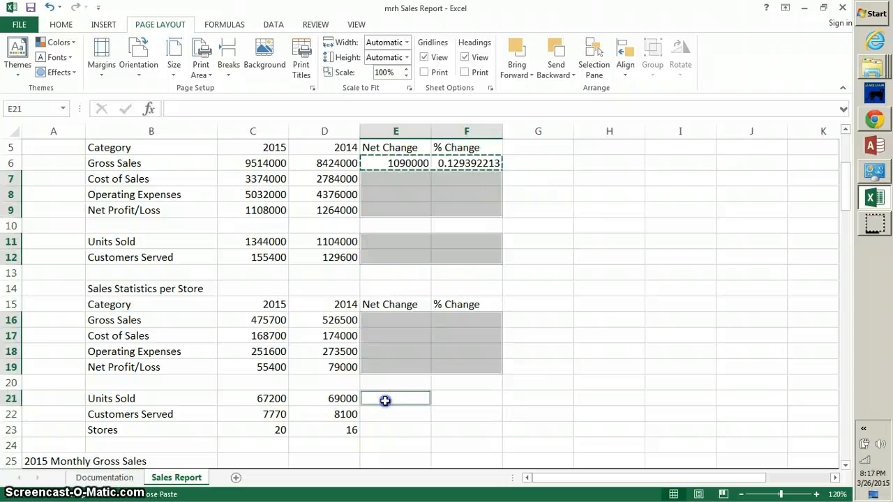
left_click_drag(385, 400, 442, 426)
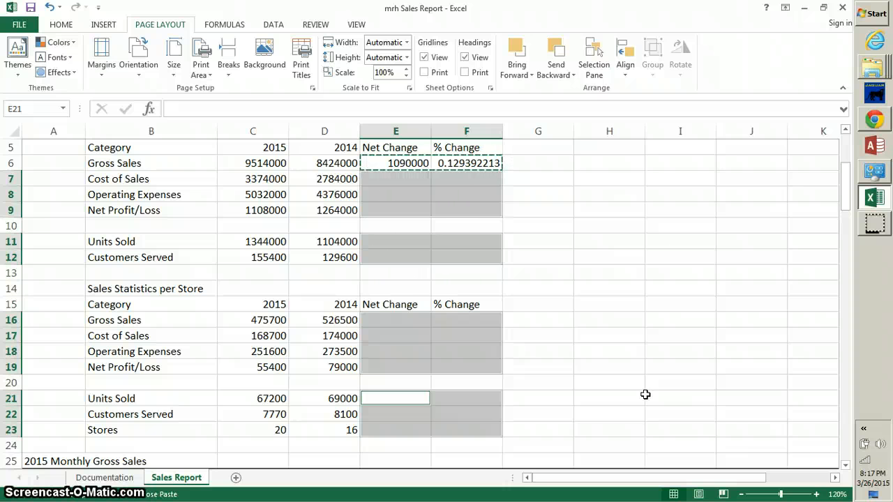
key("ctrl+v")
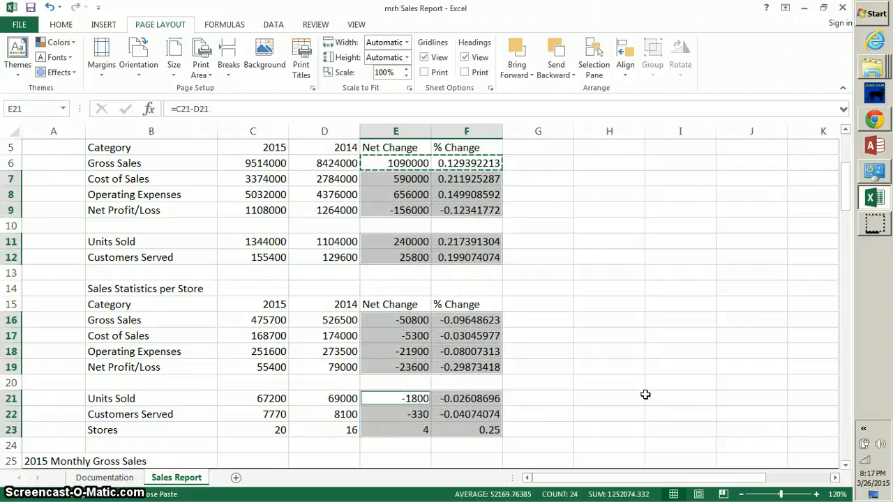
left_click(593, 288)
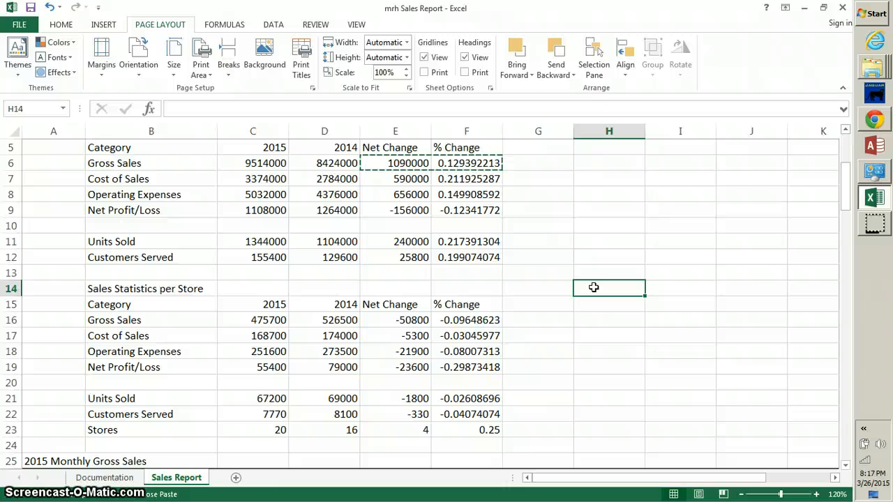
left_click(875, 224)
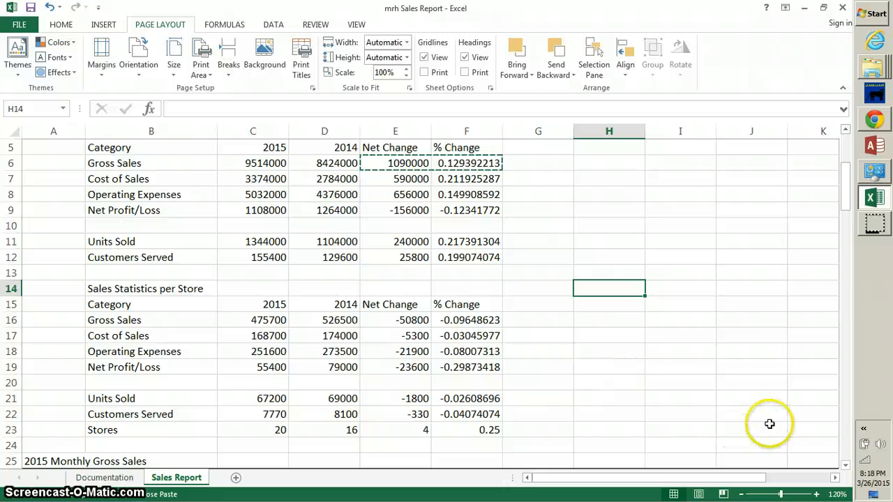
left_click(836, 478)
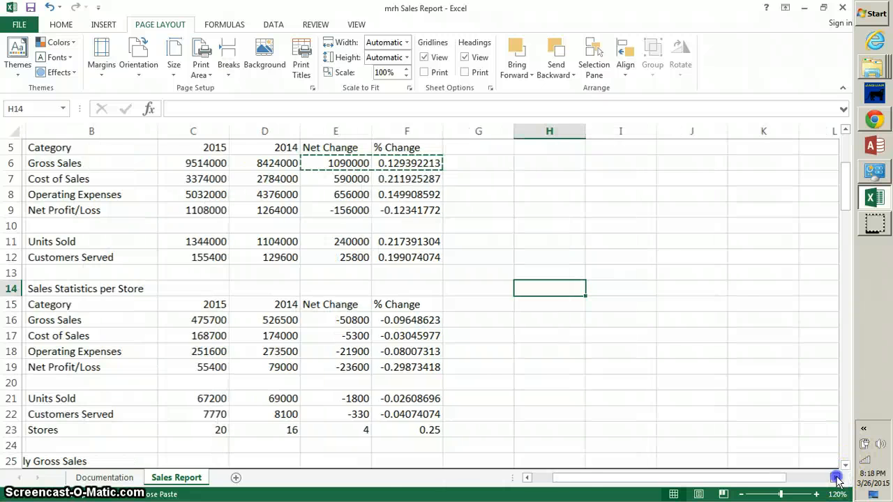
left_click(835, 478)
left_click(835, 478)
left_click(835, 478)
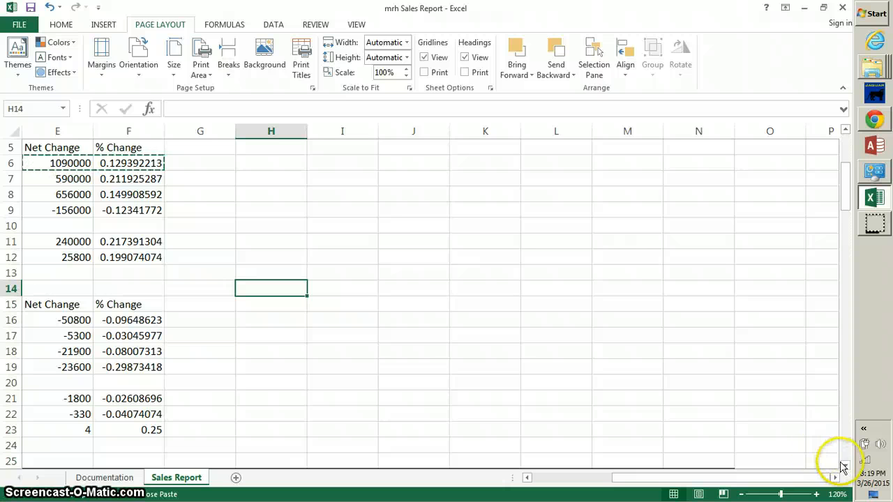
left_click(844, 464)
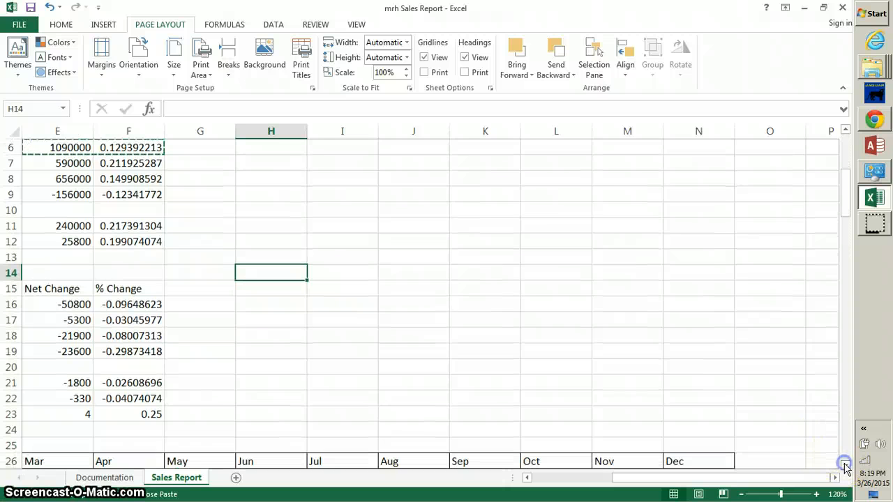
Enter the heading TOTAL in O26, just after Dec.
left_click(755, 461)
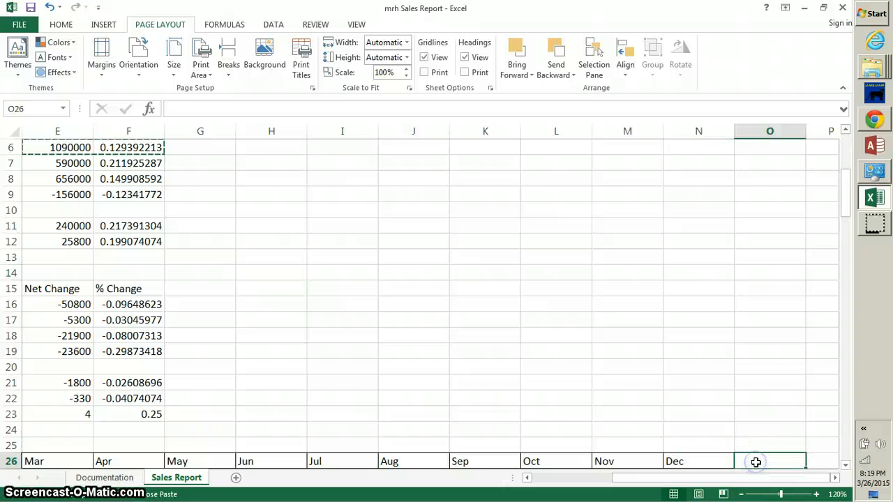
type("Tot")
key("BackSpace")
key("BackSpace")
type("TO")
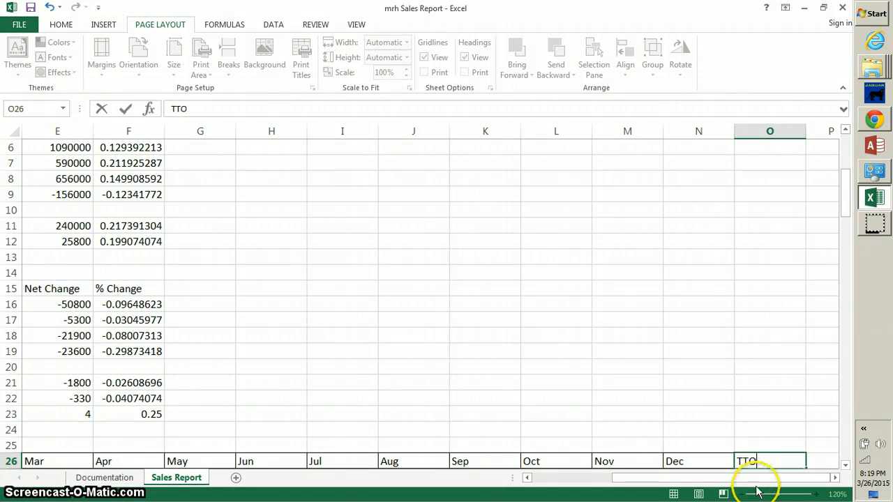
key("BackSpace")
key("BackSpace")
type("OTAL")
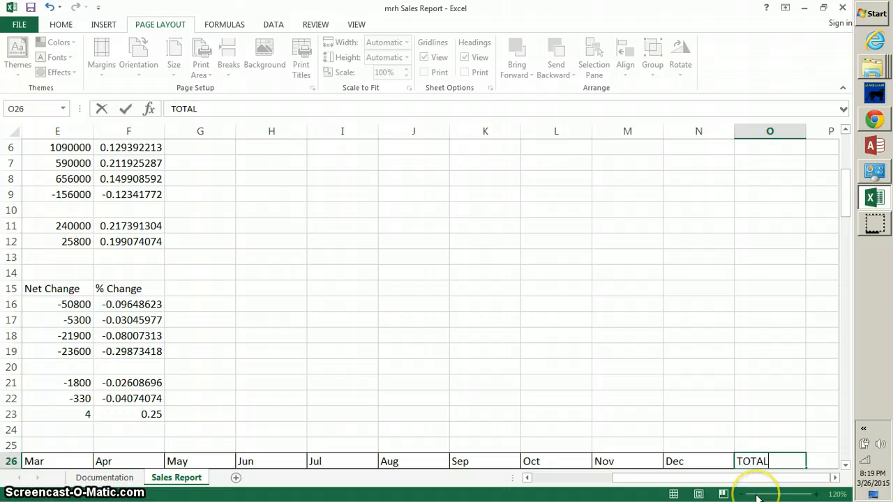
key("Return")
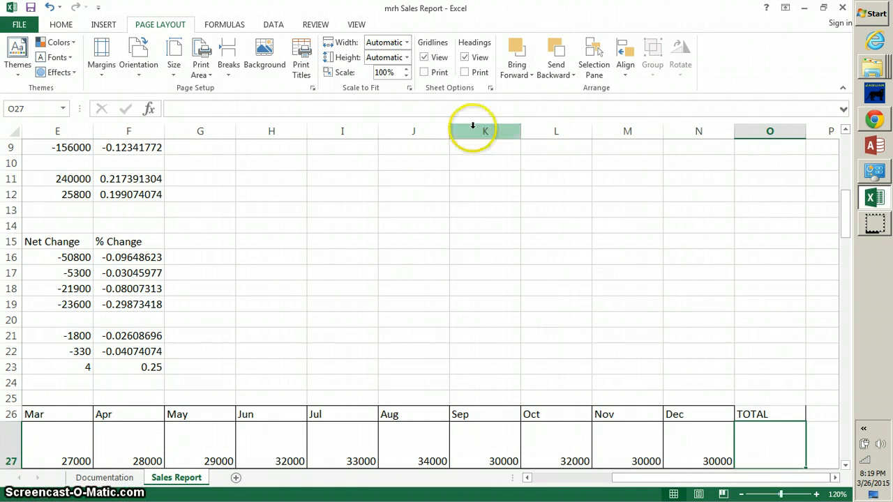
AutoSum O27 as =SUM(C27:N27) to total the first store, giving 355000.
left_click(60, 27)
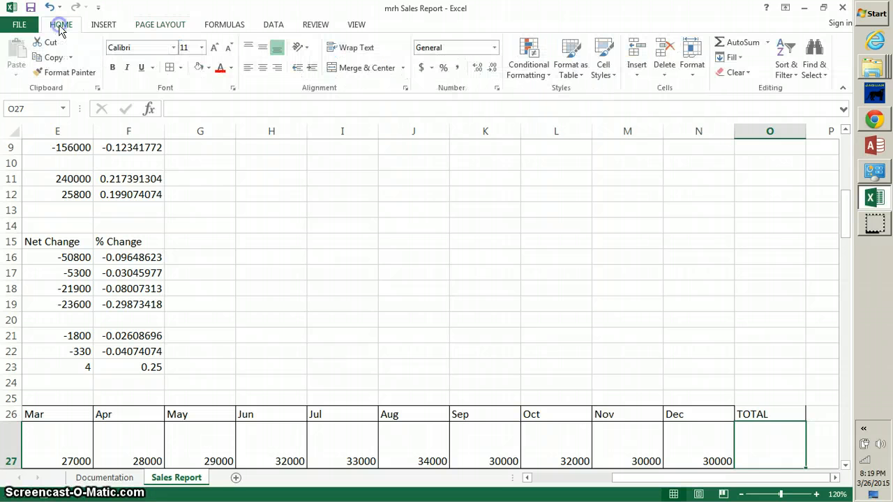
left_click(740, 46)
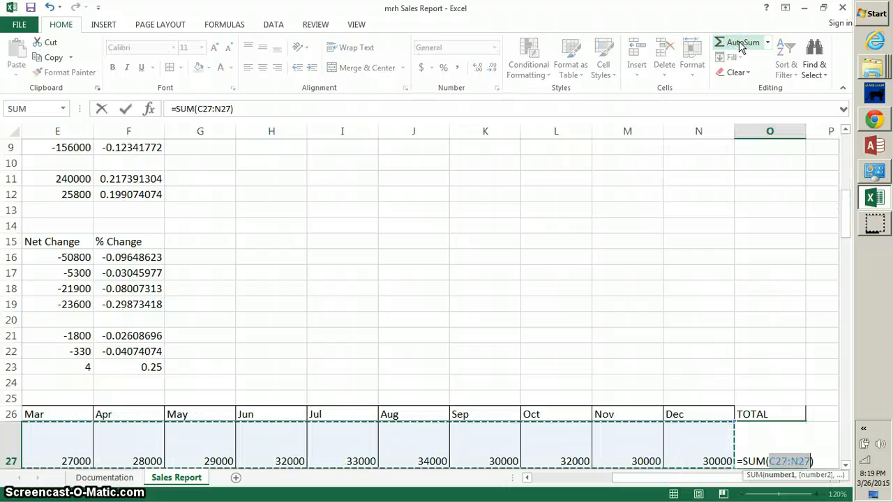
key("Return")
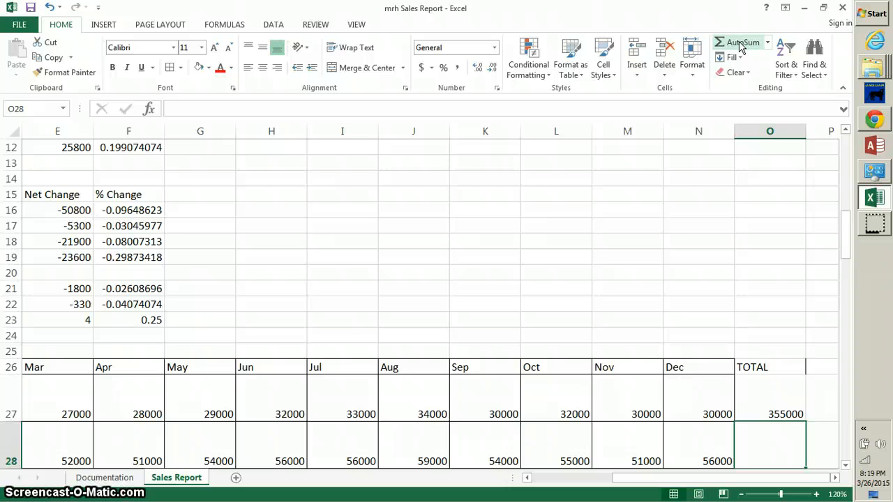
Copy the O27 sum formula down into O28:O46 for the remaining stores.
left_click(779, 408)
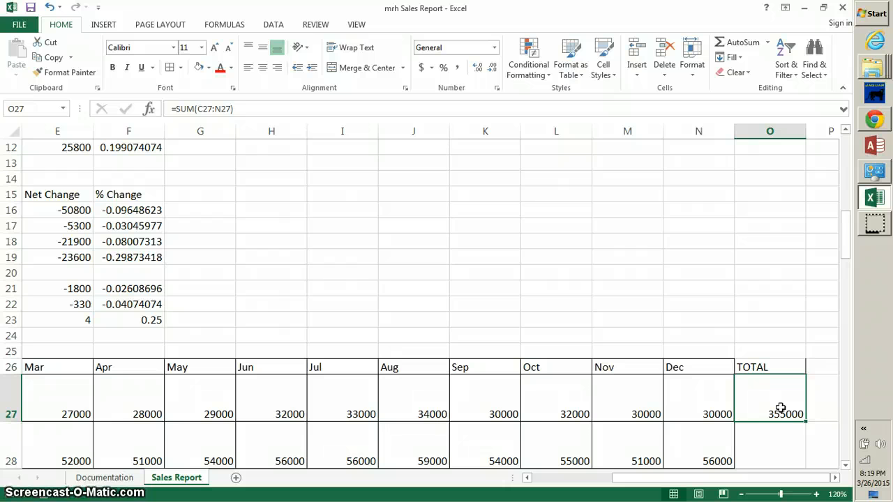
key("ctrl+c")
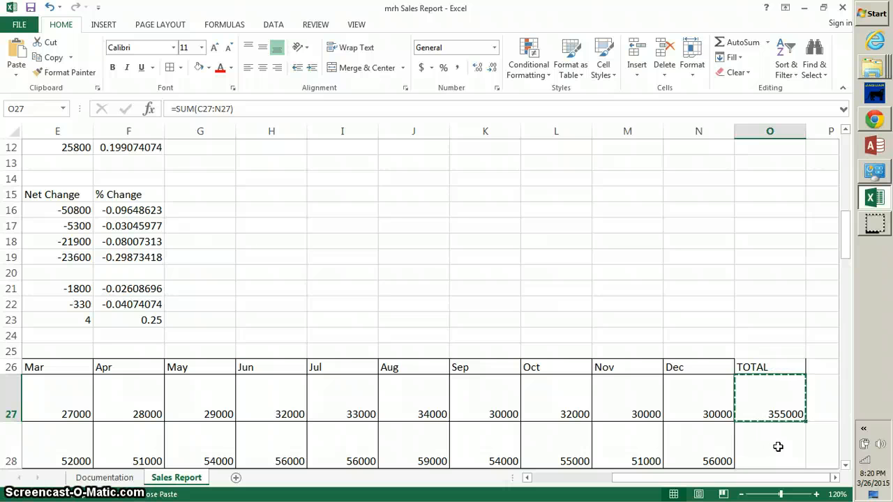
left_click_drag(778, 447, 769, 415)
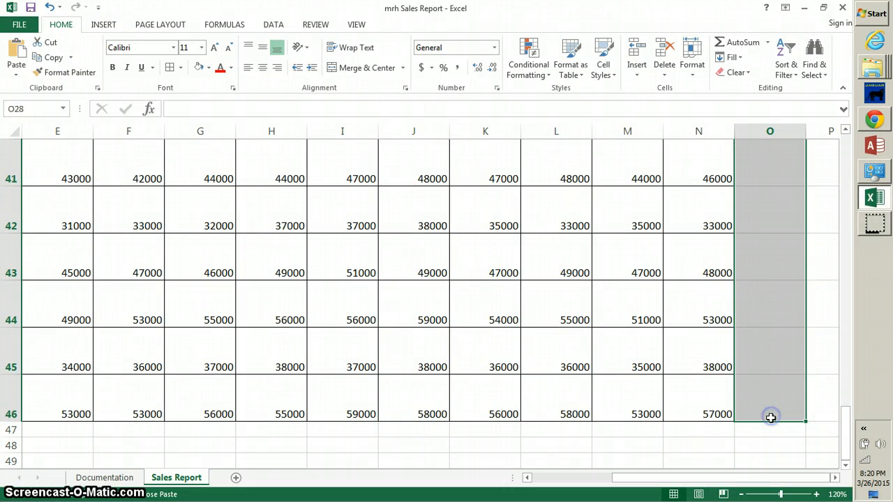
key("ctrl+v")
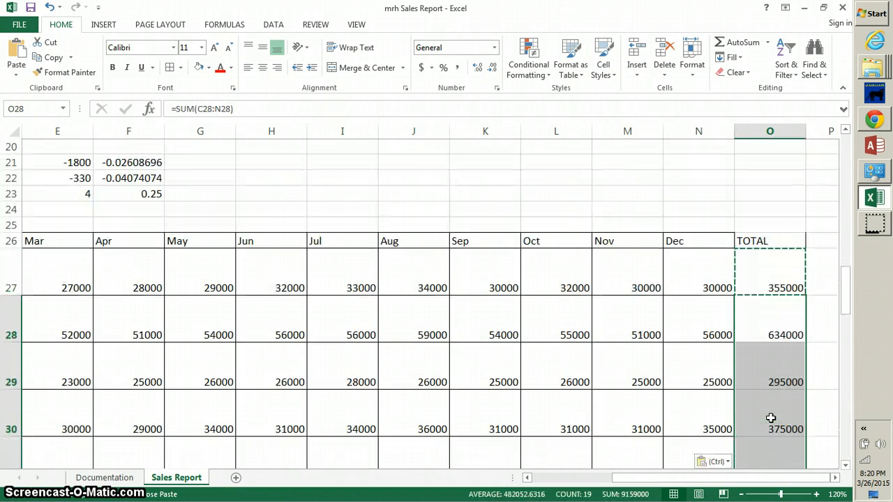
left_click_drag(845, 464, 846, 466)
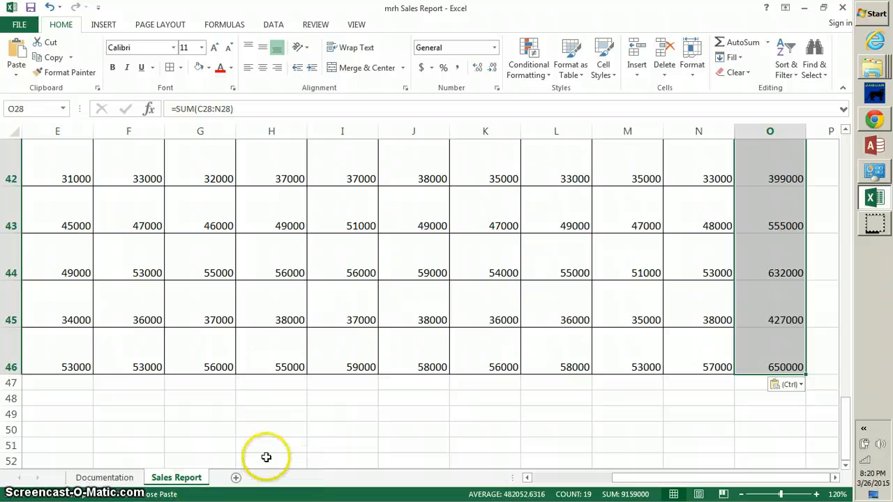
Type TOTAL as the row label in B47, below the last store.
left_click(576, 478)
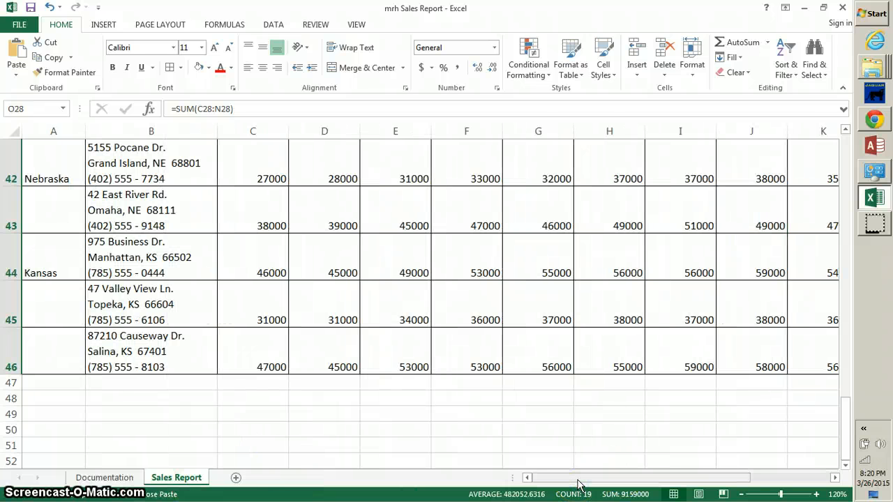
left_click(136, 390)
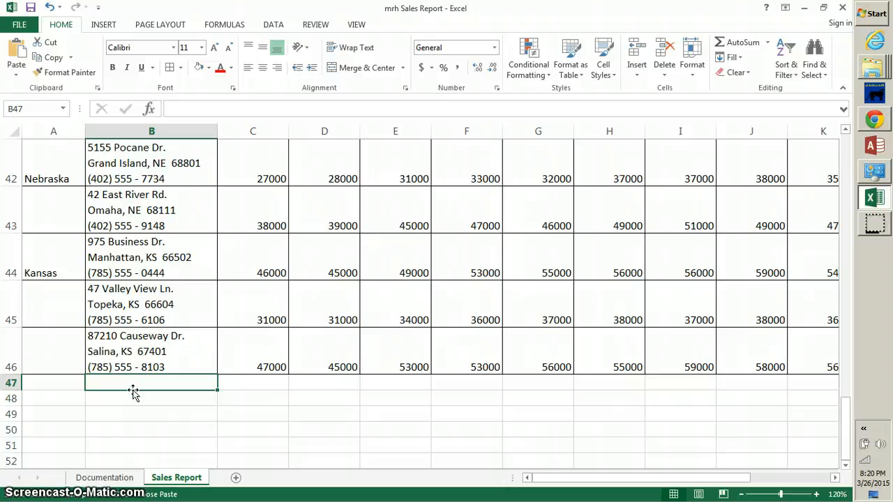
left_click(136, 381)
type("TO")
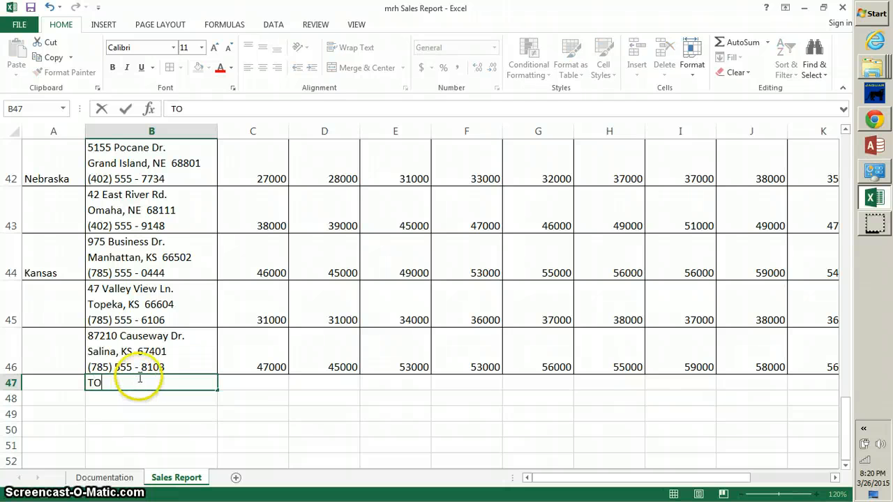
type("TAL")
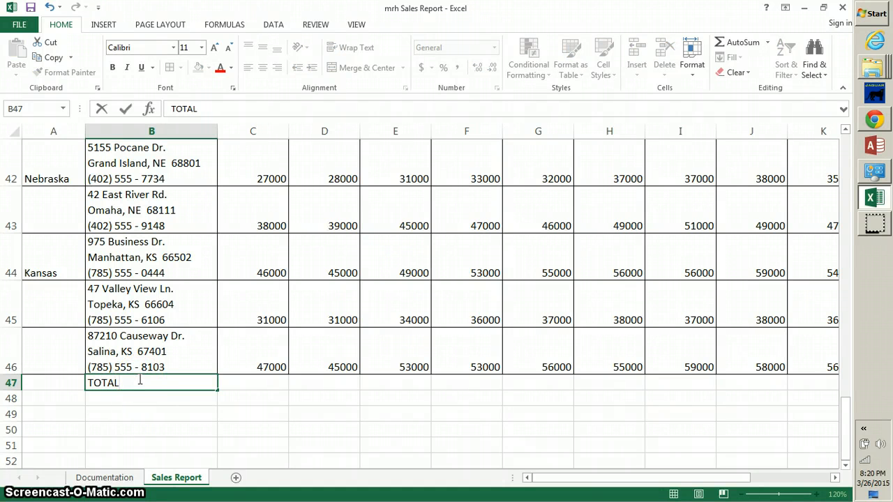
left_click(163, 426)
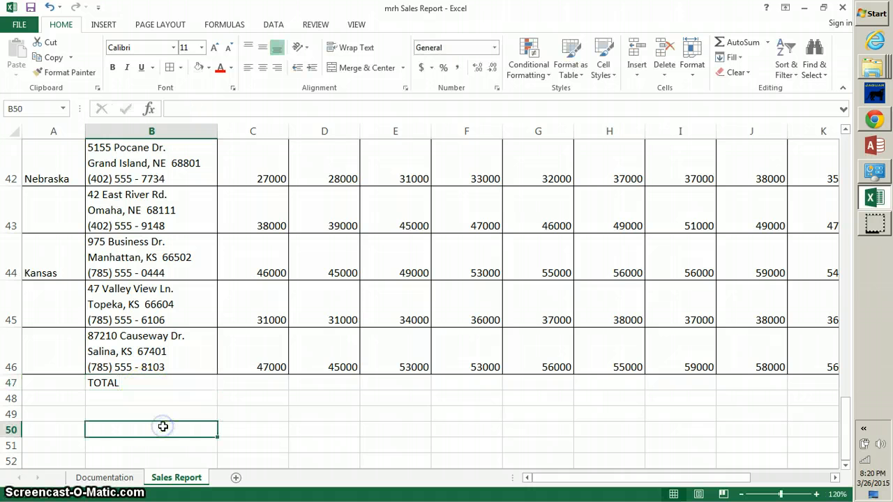
left_click(247, 382)
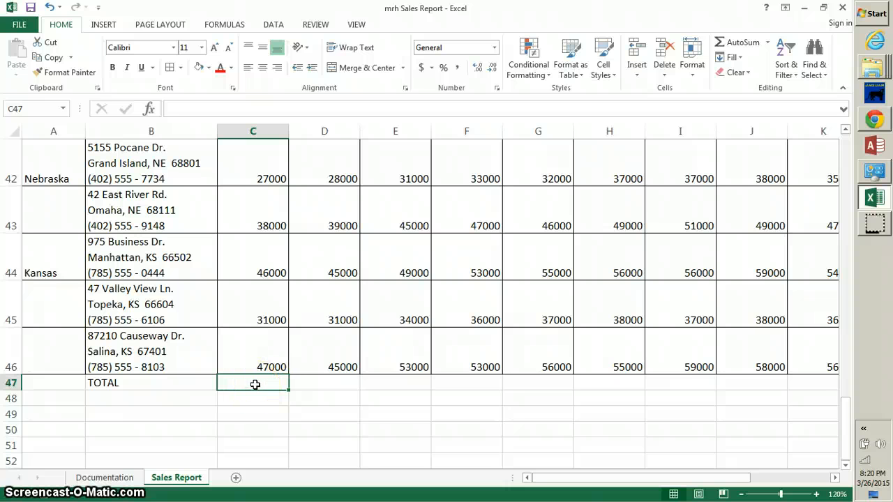
AutoSum row 47 from C47 through the last month, showing 680000 in C.
left_click_drag(254, 384, 714, 385)
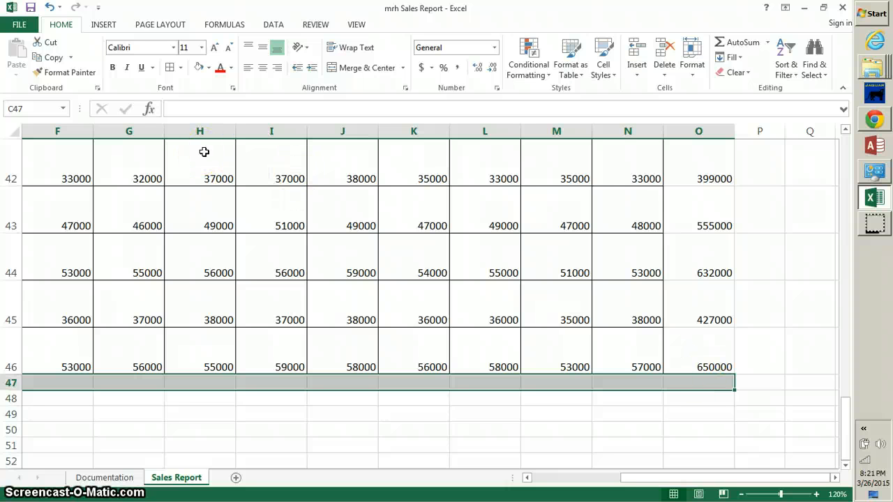
left_click(732, 44)
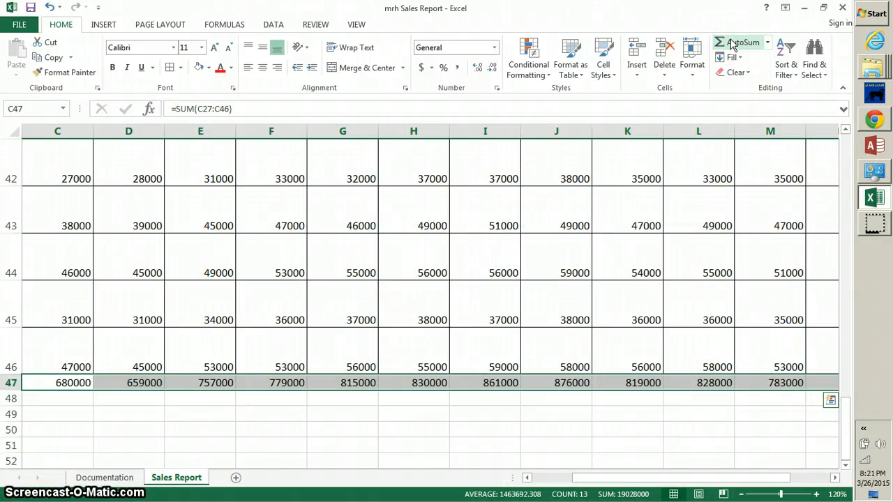
key("Tab")
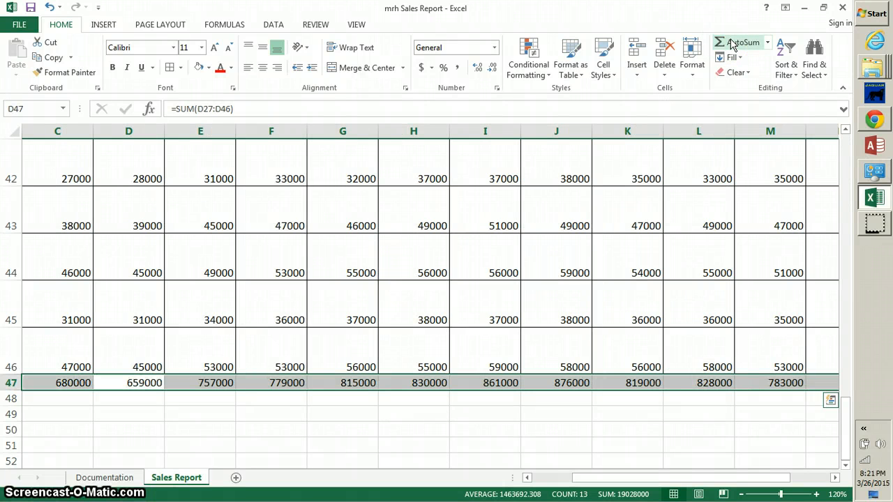